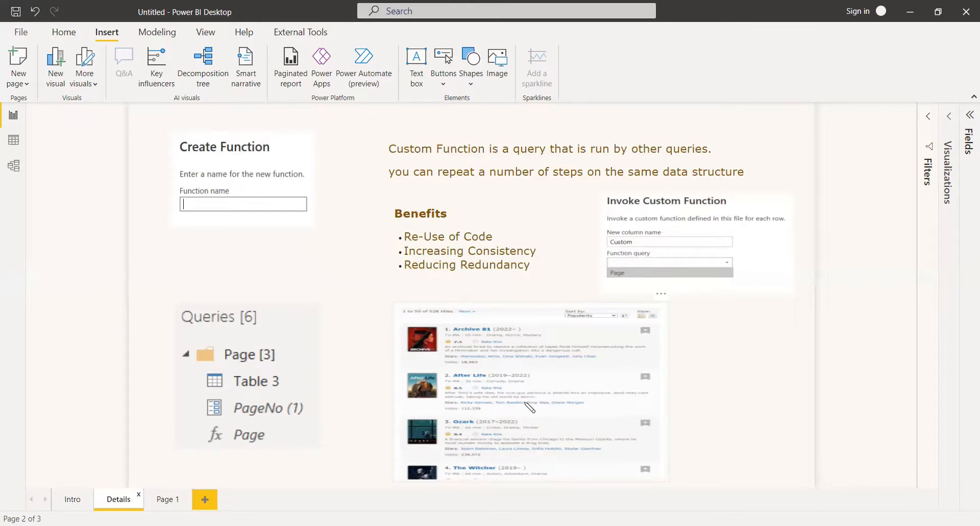
Go to the Page 1 report page and start importing data from a web source.
{"action": "left_click", "coordinate": [169, 499]}
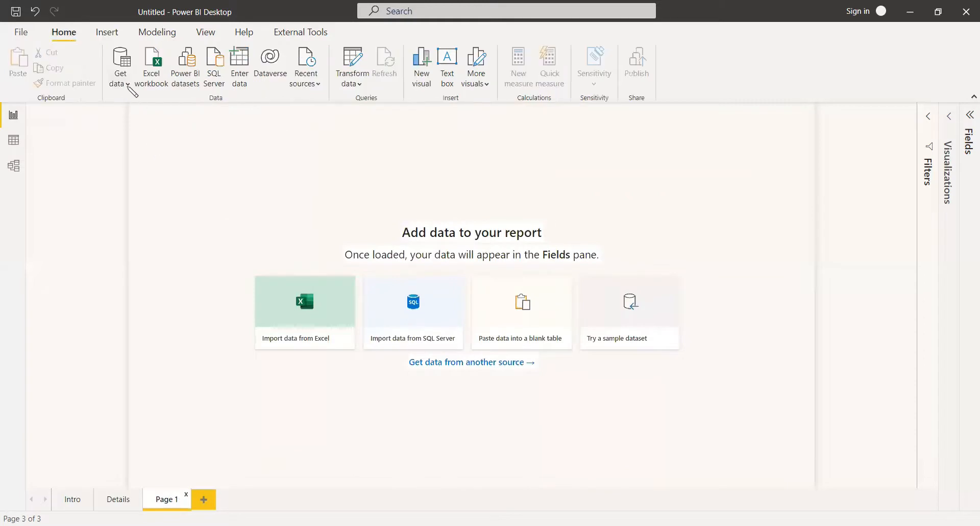
{"action": "left_click", "coordinate": [128, 85]}
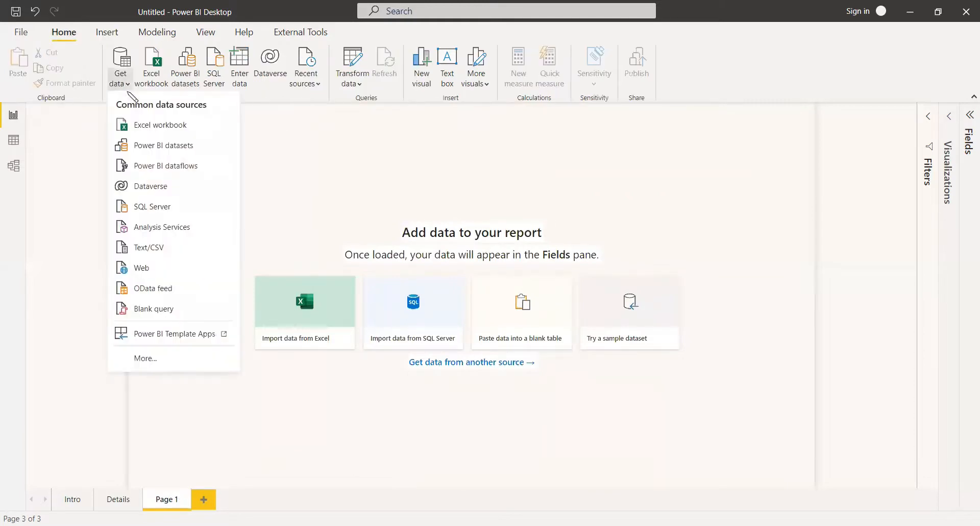
{"action": "left_click", "coordinate": [141, 268]}
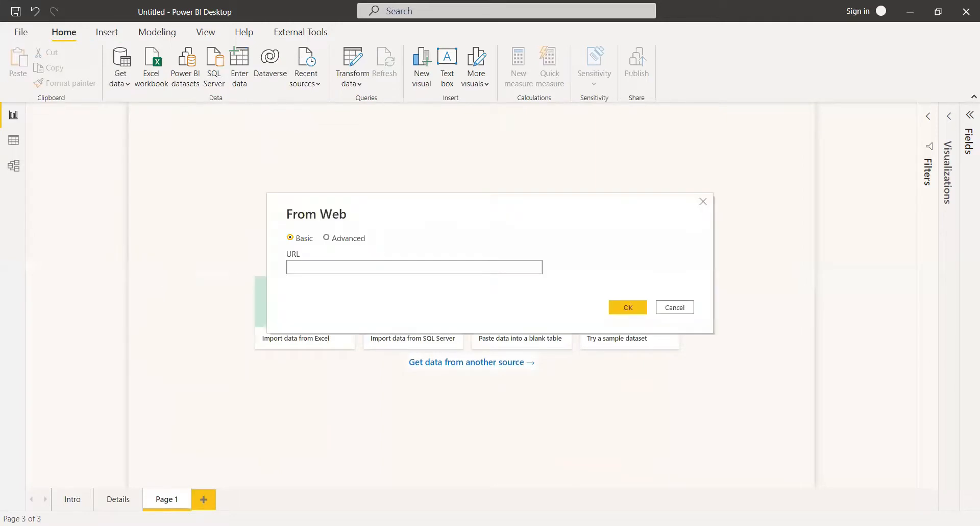
Copy the IMDb netflix-original TV series search URL from the browser into the Power BI web source and switch to Advanced entry.
{"action": "key", "text": "alt+Tab"}
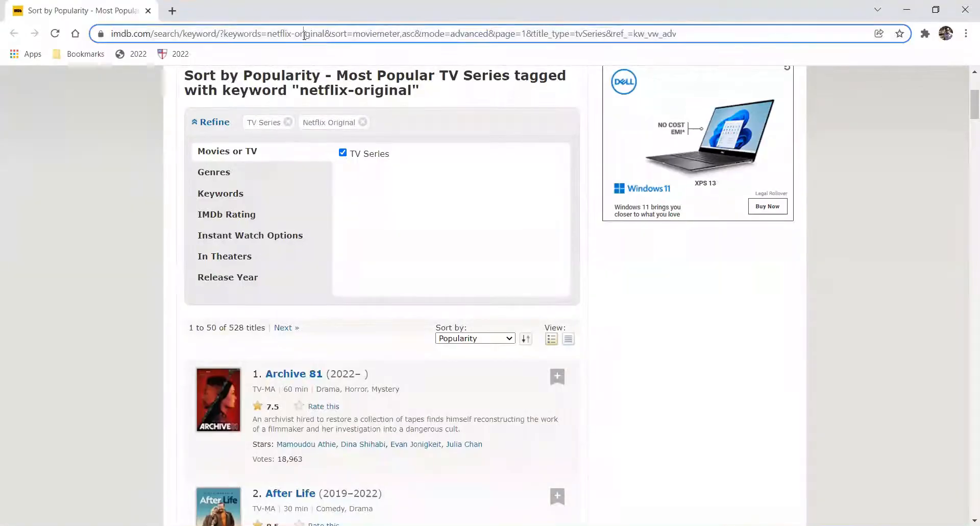
{"action": "left_click", "coordinate": [305, 35]}
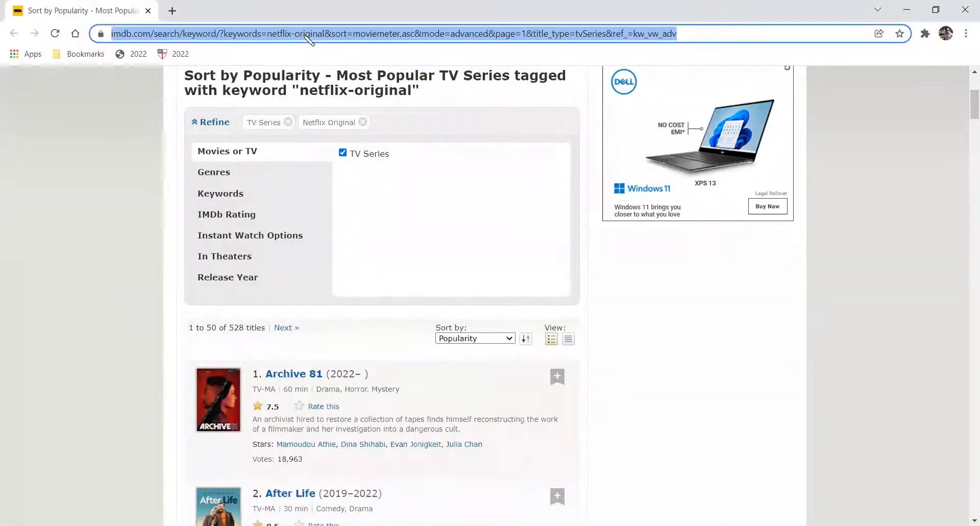
{"action": "left_click", "coordinate": [737, 37]}
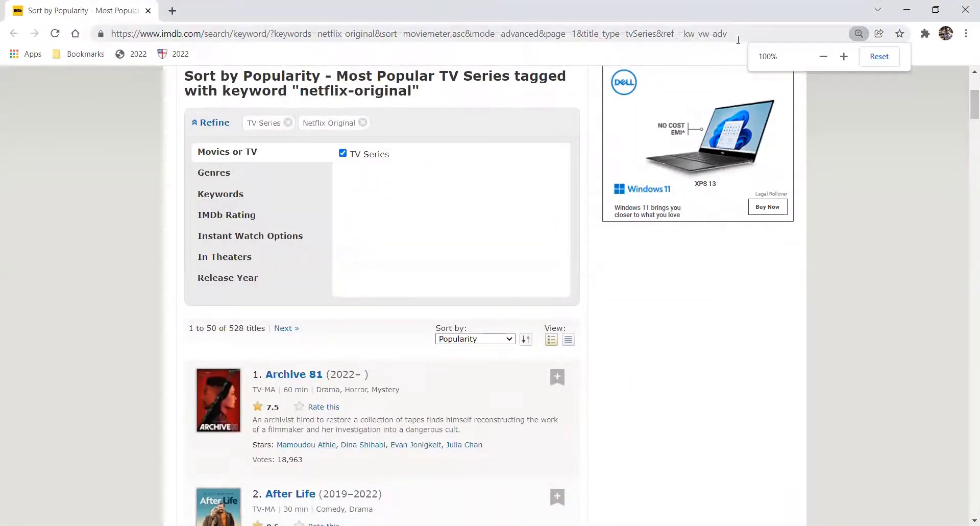
{"action": "double_click", "coordinate": [573, 33]}
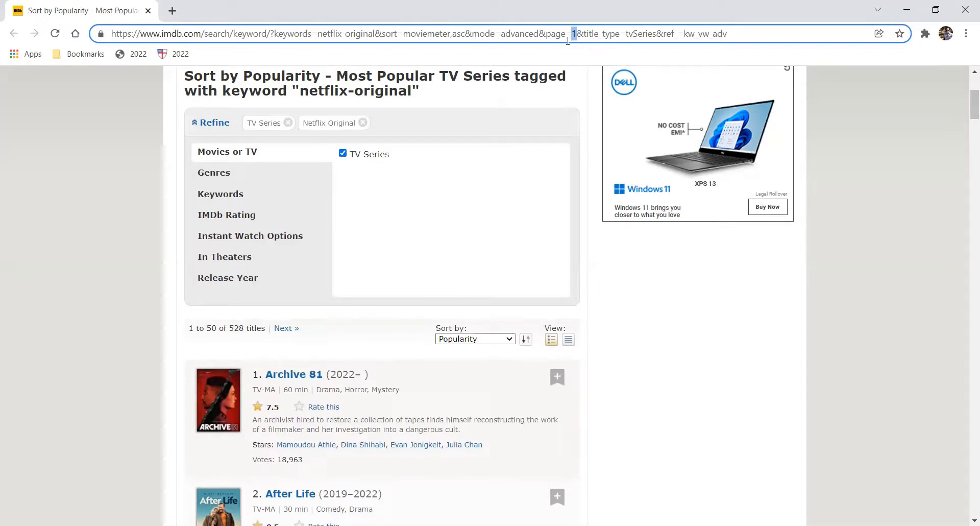
{"action": "left_click", "coordinate": [735, 34]}
{"action": "left_click_drag", "start_coordinate": [319, 34], "coordinate": [225, 34]}
{"action": "key", "text": "ctrl+a"}
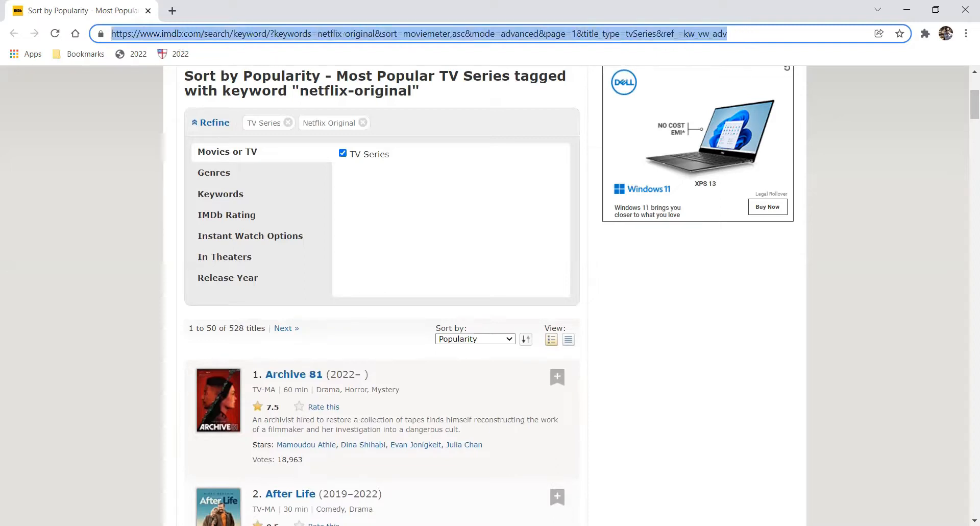
{"action": "key", "text": "ctrl+c"}
{"action": "key", "text": "alt+Tab"}
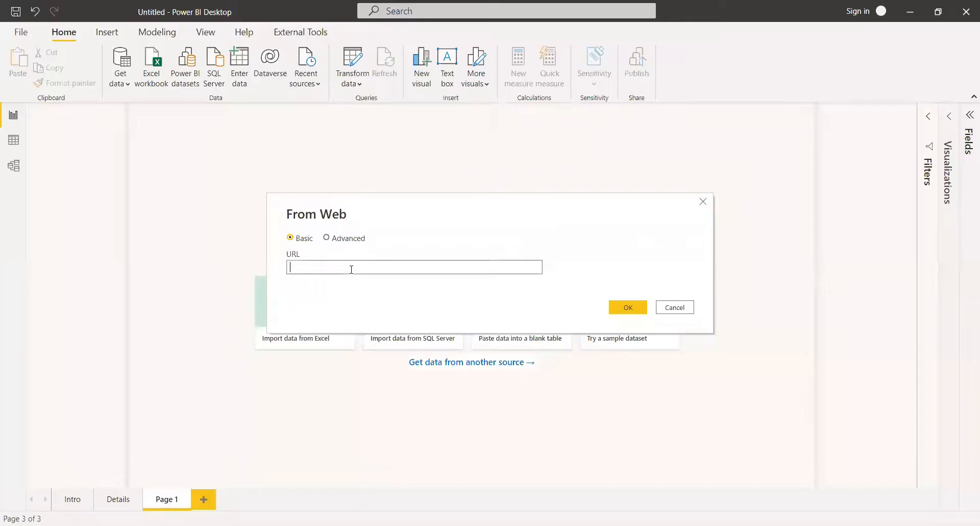
{"action": "key", "text": "ctrl+v"}
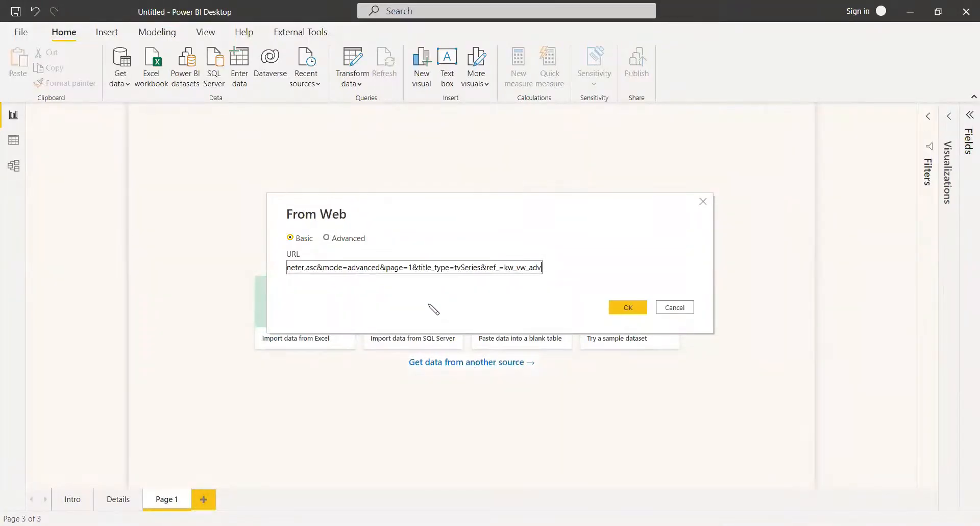
{"action": "left_click", "coordinate": [327, 238]}
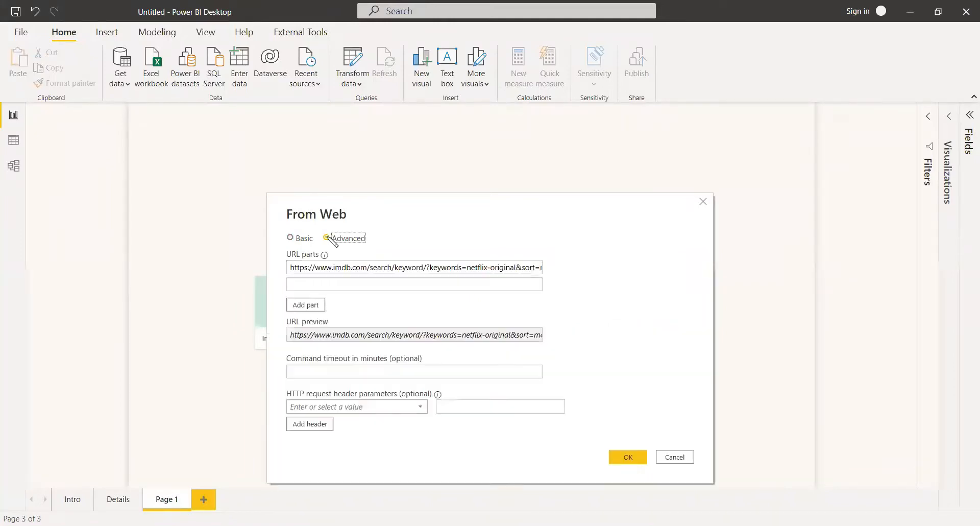
{"action": "left_click", "coordinate": [314, 305]}
Examine the URL preview through to its end, including the page parameter.
{"action": "left_click", "coordinate": [438, 335]}
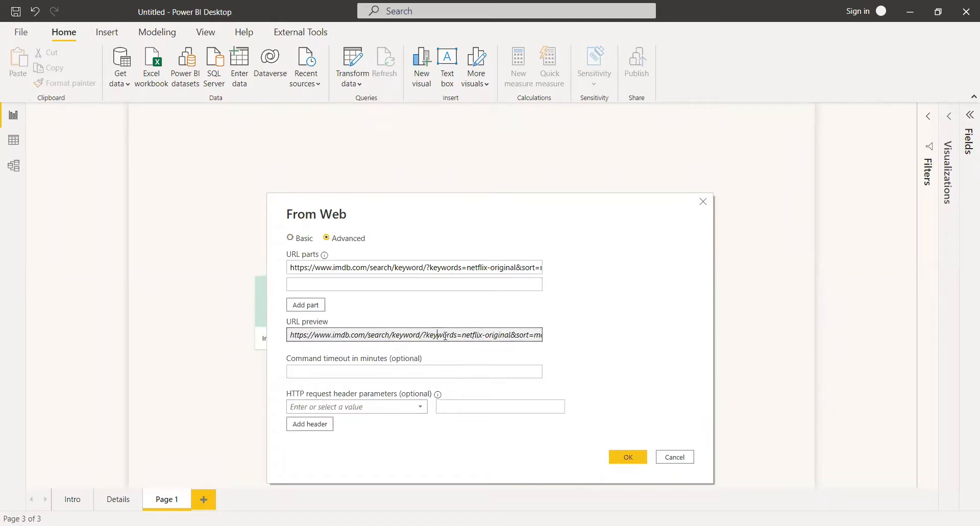
{"action": "key", "text": "Right"}
{"action": "key", "text": "Right"}
{"action": "key", "text": "Right"}
{"action": "key", "text": "Right"}
{"action": "key", "text": "Right"}
{"action": "key", "text": "Right"}
{"action": "key", "text": "Right"}
{"action": "key", "text": "Right"}
{"action": "key", "text": "Right"}
{"action": "key", "text": "Right"}
{"action": "key", "text": "Right"}
{"action": "key", "text": "Right"}
{"action": "key", "text": "Right"}
{"action": "key", "text": "Right"}
{"action": "key", "text": "Right"}
{"action": "key", "text": "Right"}
{"action": "key", "text": "Right"}
{"action": "key", "text": "Right"}
{"action": "key", "text": "Right"}
{"action": "key", "text": "Right"}
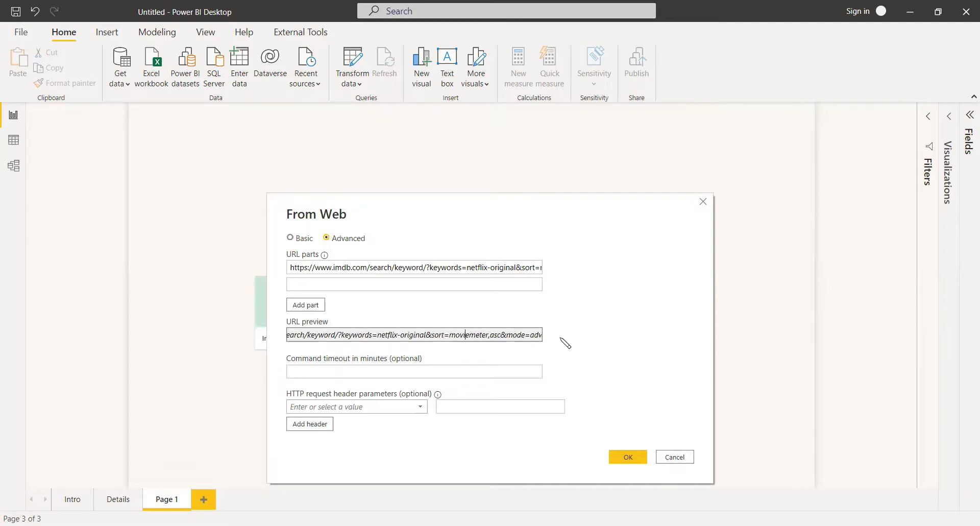
{"action": "key", "text": "Right"}
{"action": "key", "text": "Right"}
{"action": "key", "text": "Right"}
{"action": "key", "text": "Right"}
{"action": "key", "text": "Right"}
{"action": "key", "text": "Right"}
{"action": "key", "text": "Right"}
{"action": "key", "text": "Right"}
{"action": "key", "text": "Right"}
{"action": "key", "text": "Right"}
{"action": "key", "text": "Right"}
{"action": "key", "text": "Right"}
{"action": "key", "text": "Right"}
{"action": "key", "text": "Right"}
{"action": "key", "text": "Right"}
{"action": "key", "text": "Right"}
{"action": "key", "text": "Right"}
{"action": "key", "text": "Right"}
{"action": "key", "text": "Right"}
{"action": "key", "text": "Right"}
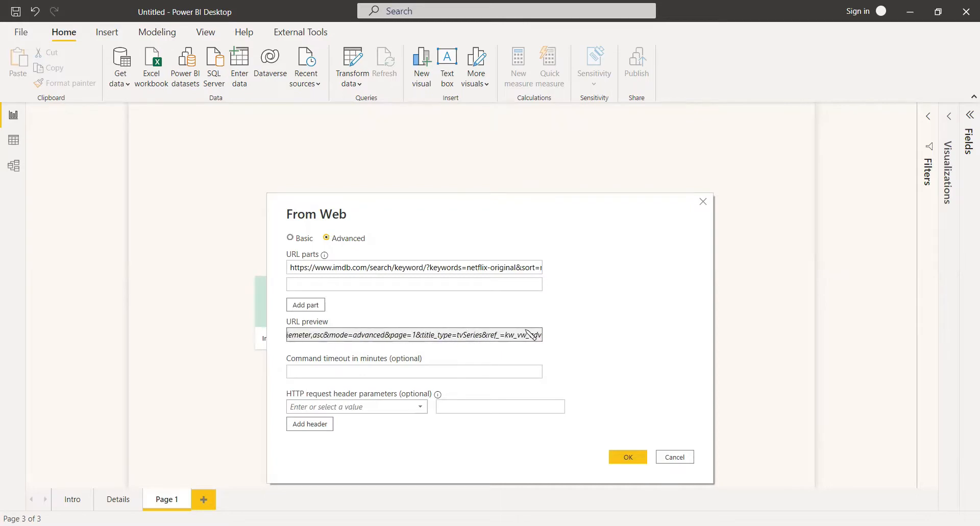
Cut the URL text after "page=" from the first URL part and paste it into the second part.
{"action": "left_click", "coordinate": [478, 263]}
{"action": "key", "text": "Right"}
{"action": "key", "text": "Right"}
{"action": "key", "text": "Right"}
{"action": "key", "text": "Right"}
{"action": "key", "text": "Right"}
{"action": "key", "text": "Right"}
{"action": "key", "text": "Right"}
{"action": "key", "text": "Right"}
{"action": "key", "text": "Right"}
{"action": "key", "text": "Right"}
{"action": "key", "text": "Right"}
{"action": "key", "text": "Right"}
{"action": "key", "text": "Right"}
{"action": "key", "text": "Right"}
{"action": "key", "text": "Right"}
{"action": "key", "text": "Right"}
{"action": "key", "text": "Right"}
{"action": "key", "text": "Right"}
{"action": "key", "text": "Right"}
{"action": "key", "text": "Right"}
{"action": "key", "text": "Right"}
{"action": "key", "text": "Right"}
{"action": "key", "text": "Right"}
{"action": "key", "text": "Right"}
{"action": "key", "text": "Right"}
{"action": "key", "text": "Right"}
{"action": "key", "text": "Right"}
{"action": "key", "text": "Right"}
{"action": "key", "text": "Right"}
{"action": "key", "text": "Right"}
{"action": "key", "text": "Right"}
{"action": "key", "text": "Right"}
{"action": "key", "text": "Right"}
{"action": "key", "text": "Right"}
{"action": "key", "text": "Right"}
{"action": "key", "text": "Right"}
{"action": "key", "text": "Right"}
{"action": "key", "text": "Right"}
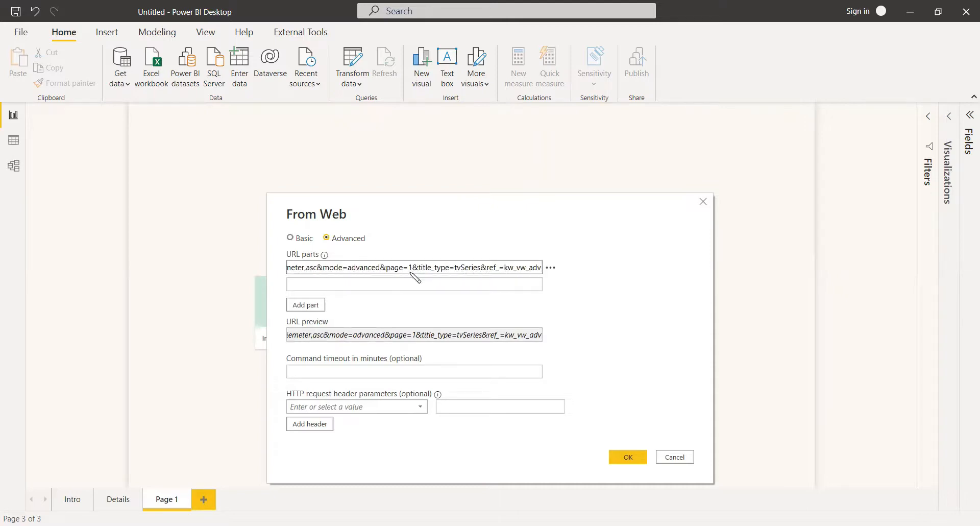
{"action": "left_click_drag", "start_coordinate": [410, 267], "coordinate": [547, 271]}
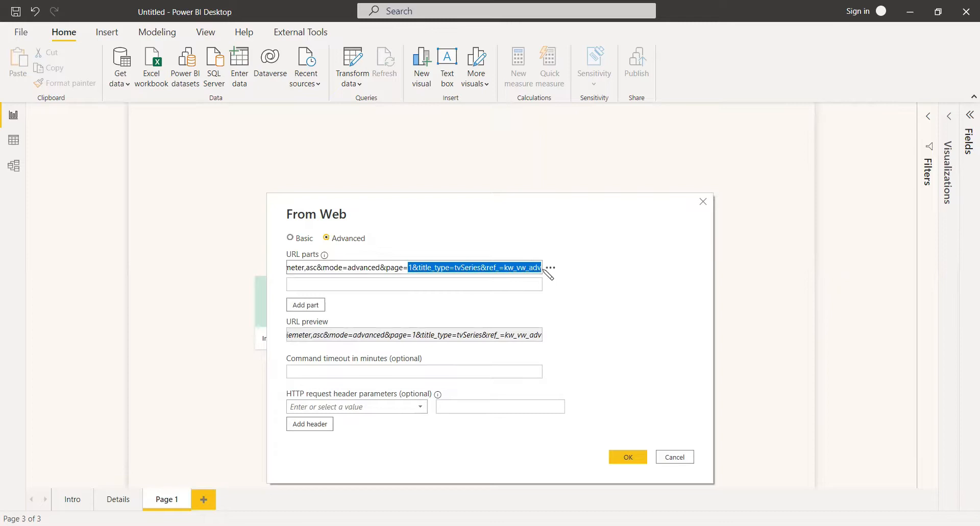
{"action": "key", "text": "ctrl+x"}
{"action": "left_click", "coordinate": [412, 285]}
{"action": "key", "text": "ctrl+v"}
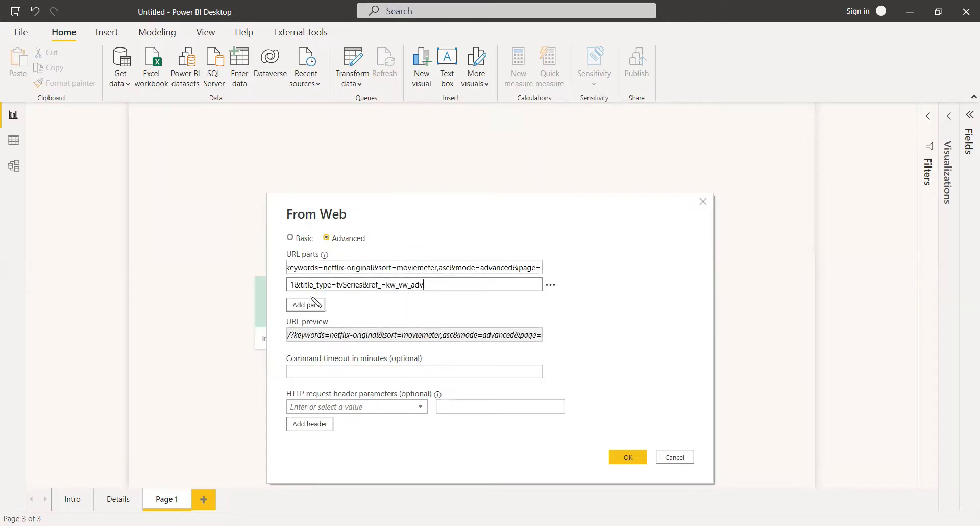
Move "&title_type=tvSeries&ref_=kw_vw_adv" from the second URL part into a newly added third part, keeping 1 in the second.
{"action": "left_click_drag", "start_coordinate": [295, 286], "coordinate": [443, 290]}
{"action": "left_click", "coordinate": [297, 285]}
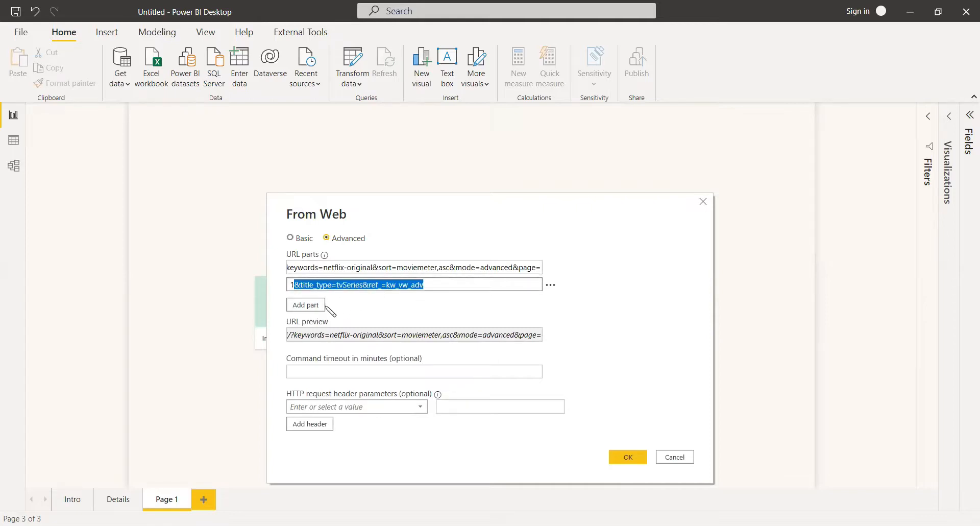
{"action": "key", "text": "ctrl+x"}
{"action": "left_click", "coordinate": [309, 305]}
{"action": "key", "text": "ctrl+v"}
{"action": "left_click", "coordinate": [340, 285]}
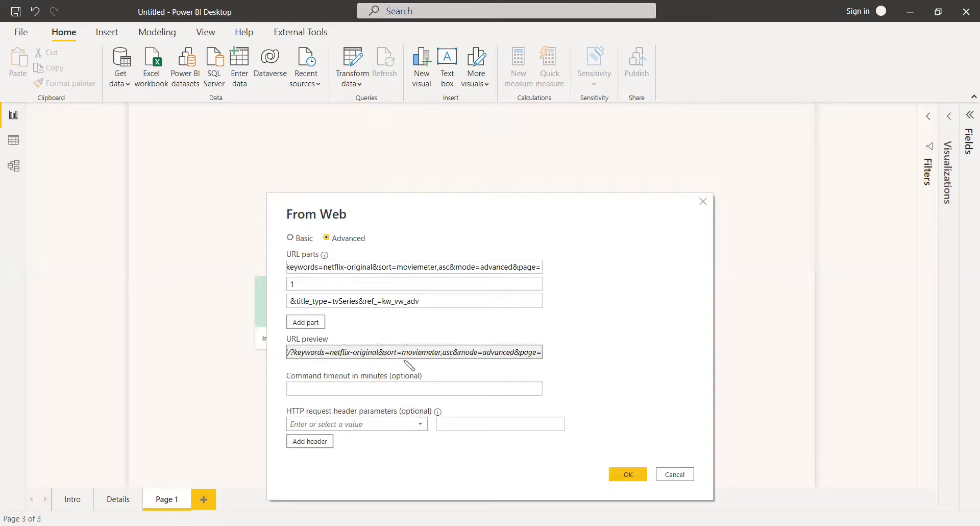
Connect to the web source, select and preview Table 3, and open it for transformation.
{"action": "left_click", "coordinate": [632, 473]}
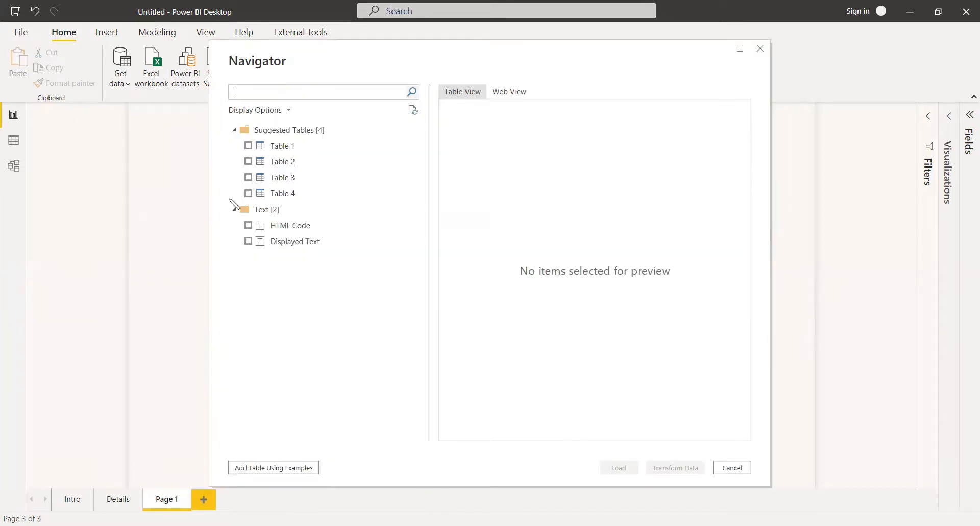
{"action": "left_click", "coordinate": [250, 177]}
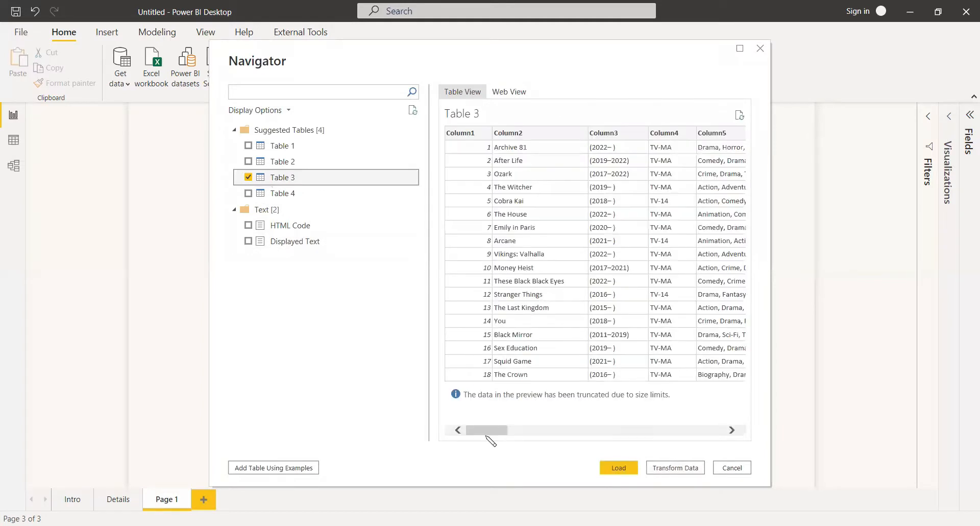
{"action": "left_click", "coordinate": [560, 434]}
{"action": "left_click_drag", "start_coordinate": [560, 435], "coordinate": [476, 431]}
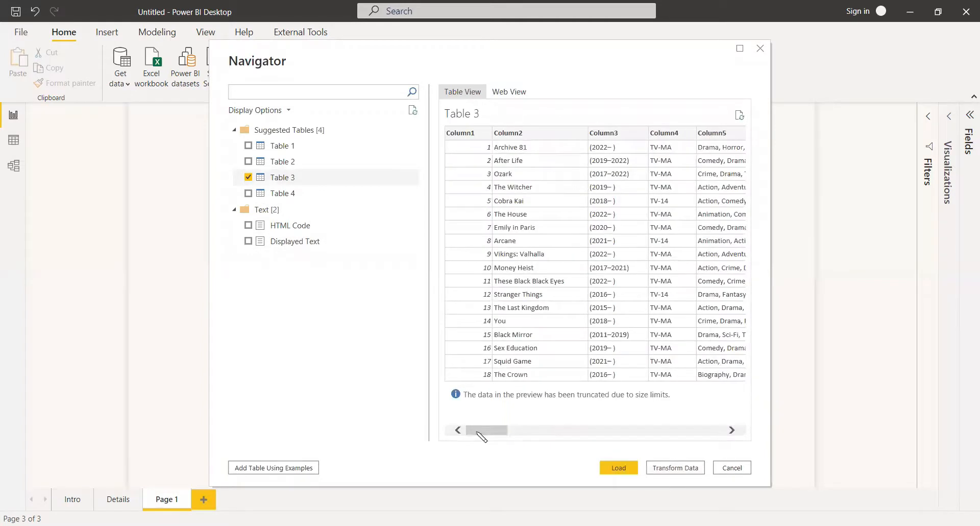
{"action": "left_click", "coordinate": [675, 468]}
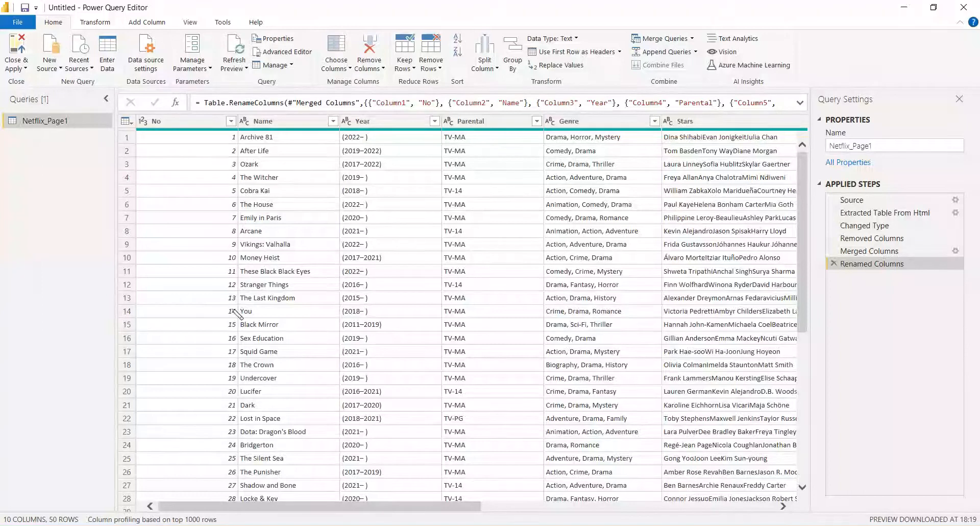
Examine the columns of the Netflix_Page1 query from No through Time.
{"action": "left_click_drag", "start_coordinate": [243, 507], "coordinate": [539, 507]}
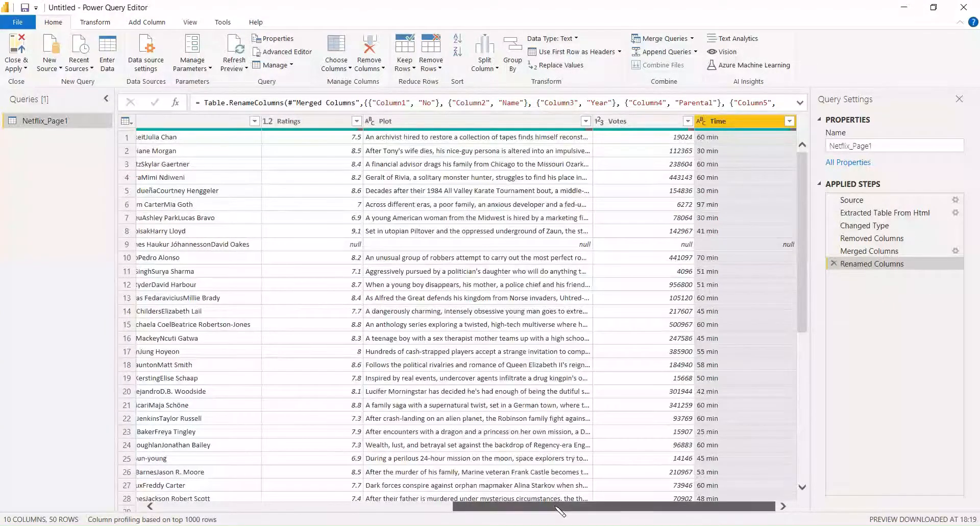
{"action": "left_click_drag", "start_coordinate": [560, 507], "coordinate": [426, 507]}
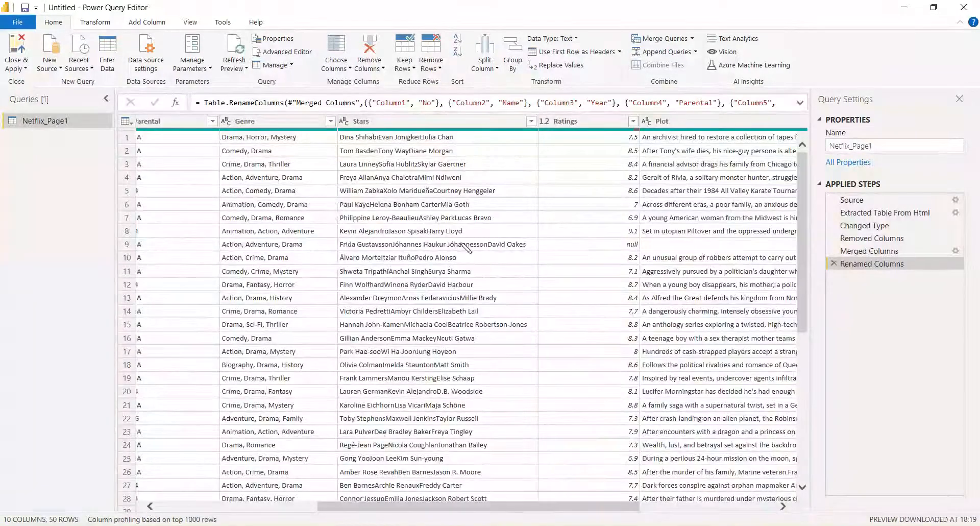
{"action": "left_click_drag", "start_coordinate": [519, 507], "coordinate": [360, 507]}
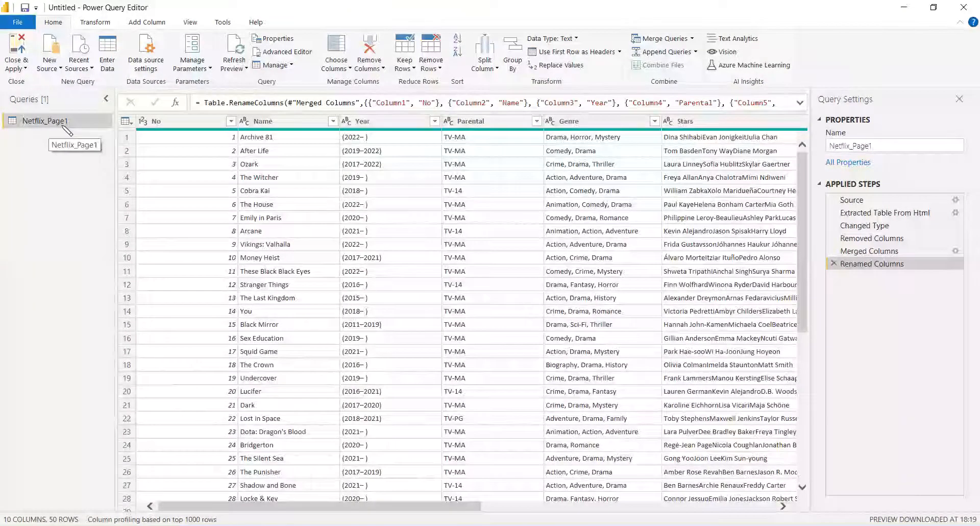
Create a required parameter PageNo of type Text with the current value 1.
{"action": "left_click", "coordinate": [210, 69]}
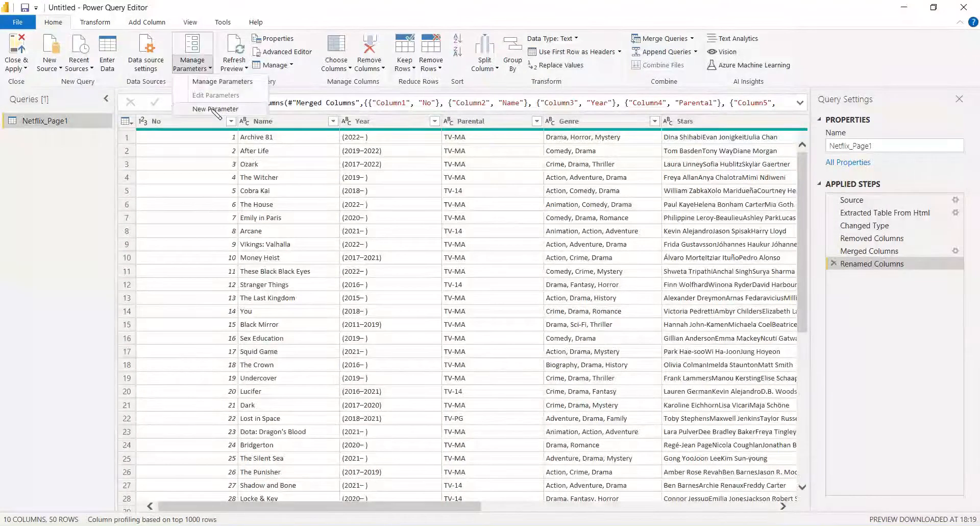
{"action": "left_click", "coordinate": [213, 110]}
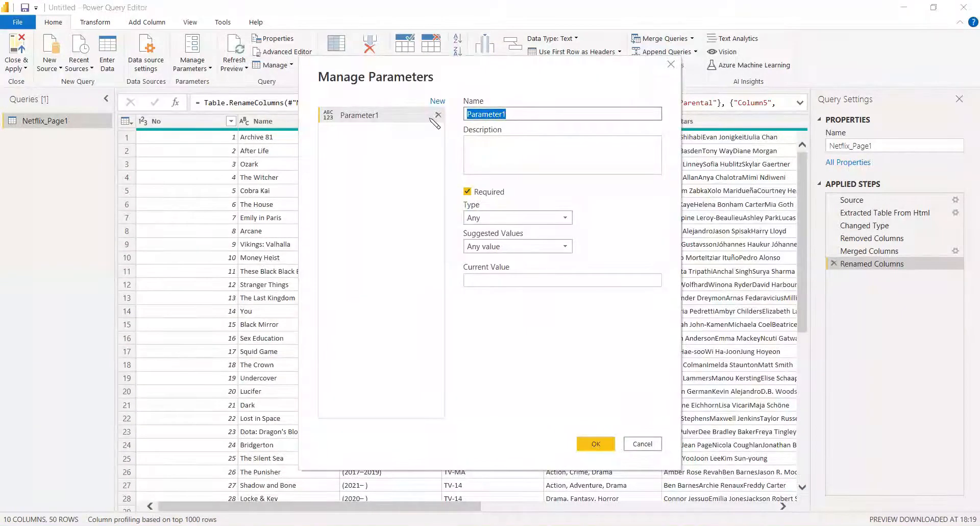
{"action": "type", "text": "PageNo"}
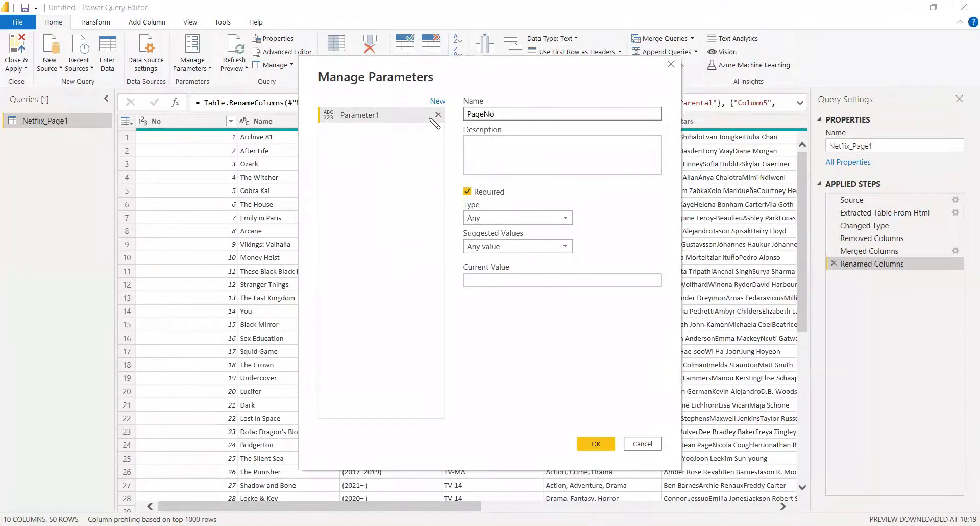
{"action": "left_click", "coordinate": [493, 221]}
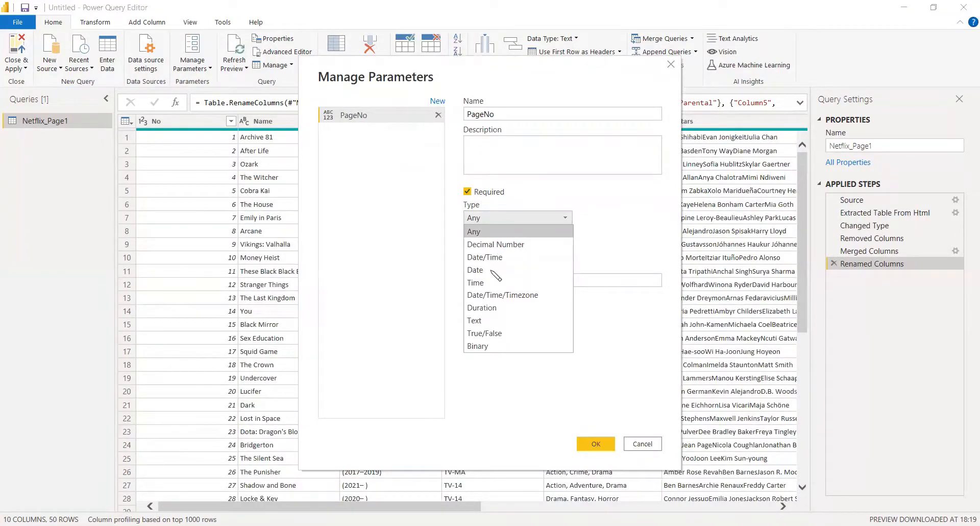
{"action": "left_click", "coordinate": [490, 327]}
{"action": "left_click", "coordinate": [501, 278]}
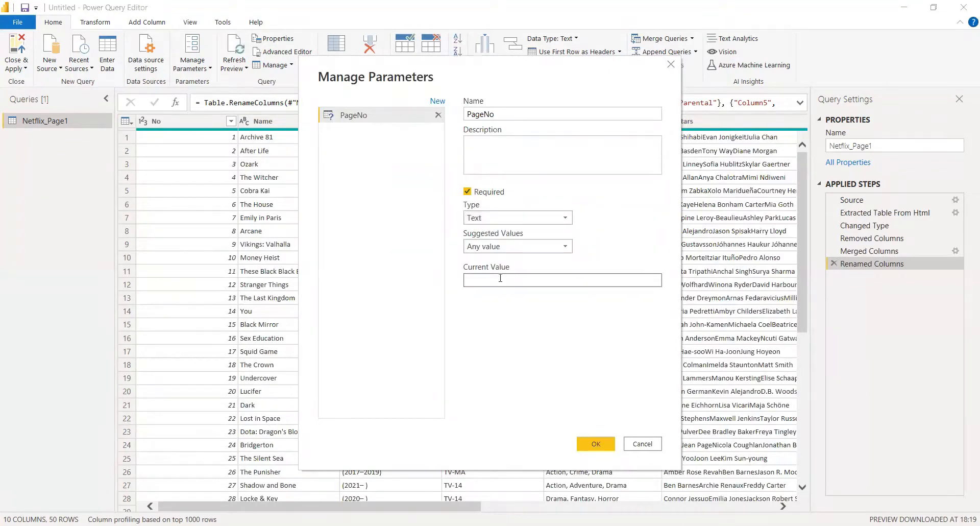
{"action": "left_click", "coordinate": [597, 444]}
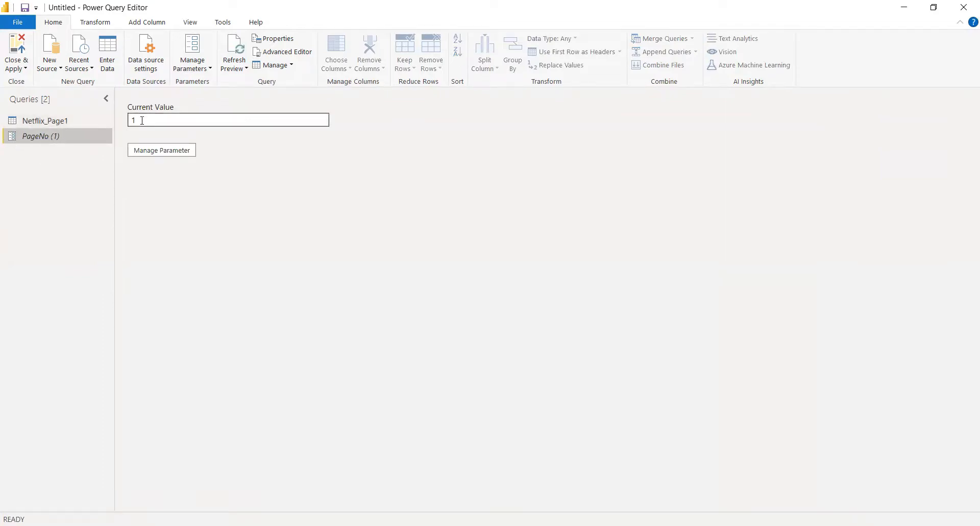
In the Source step of Netflix_Page1, replace the second URL part with the PageNo parameter and apply the change.
{"action": "left_click", "coordinate": [41, 123]}
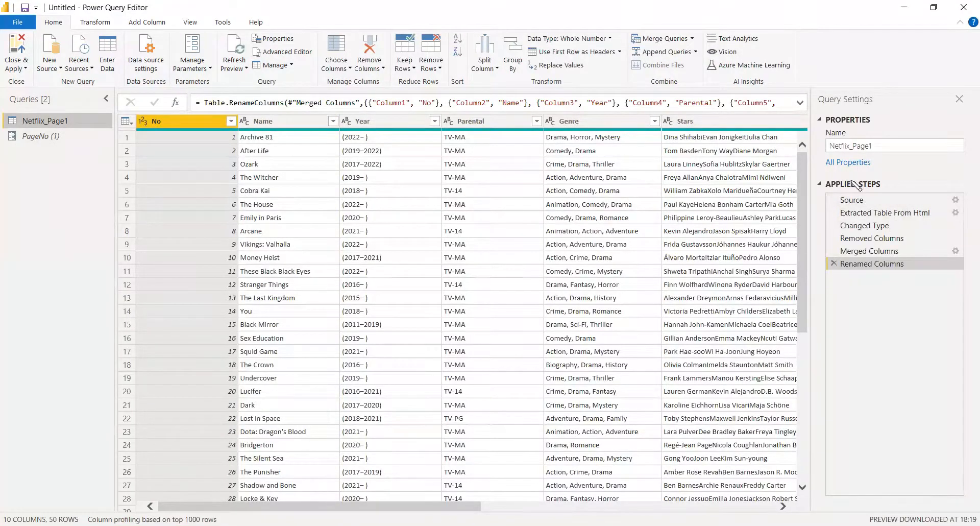
{"action": "left_click", "coordinate": [955, 199]}
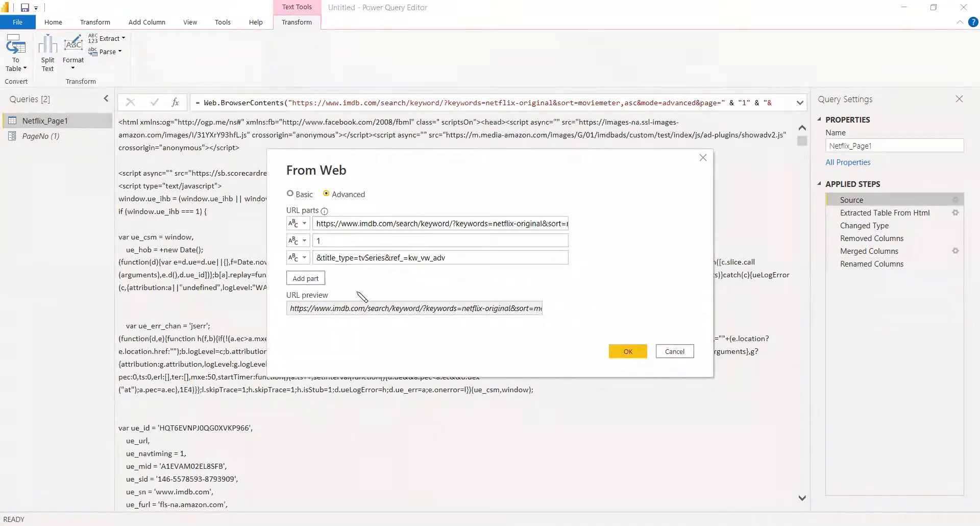
{"action": "left_click", "coordinate": [339, 243]}
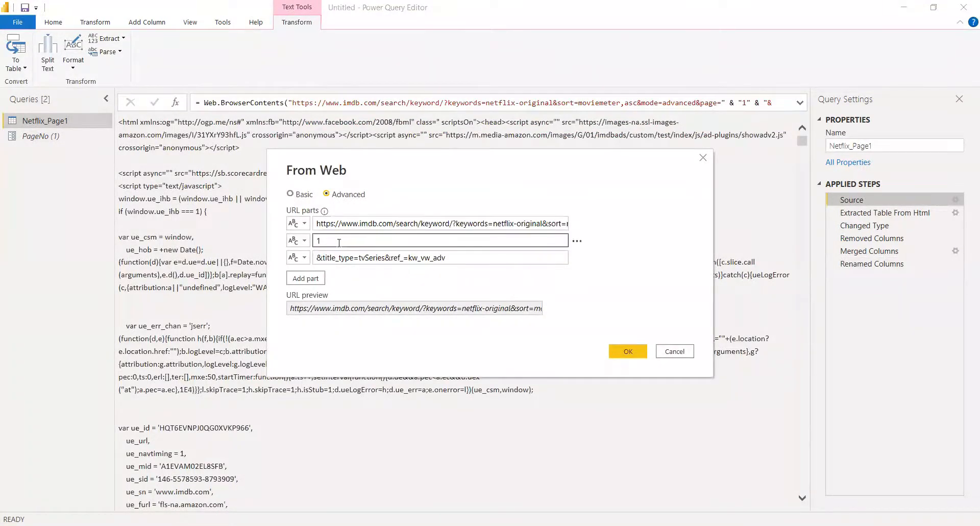
{"action": "left_click", "coordinate": [306, 240]}
{"action": "left_click", "coordinate": [317, 265]}
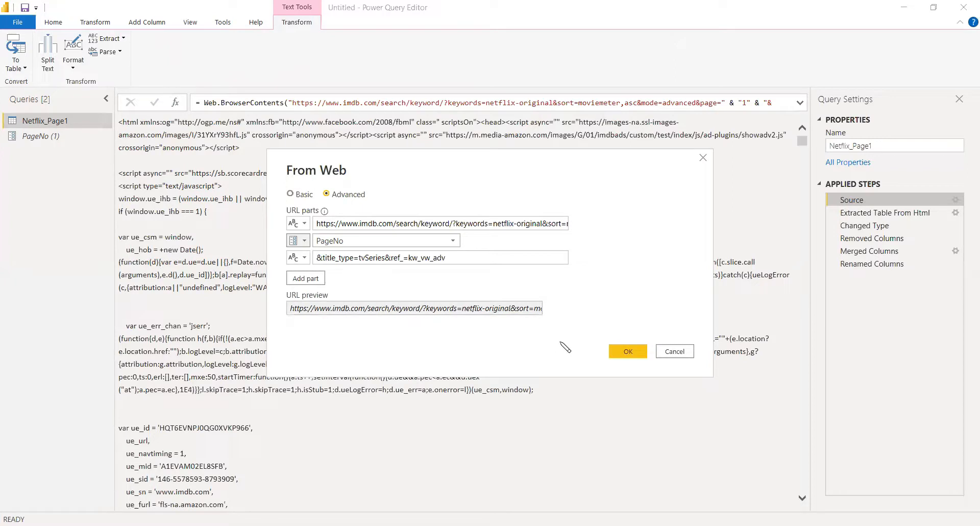
{"action": "left_click", "coordinate": [630, 351]}
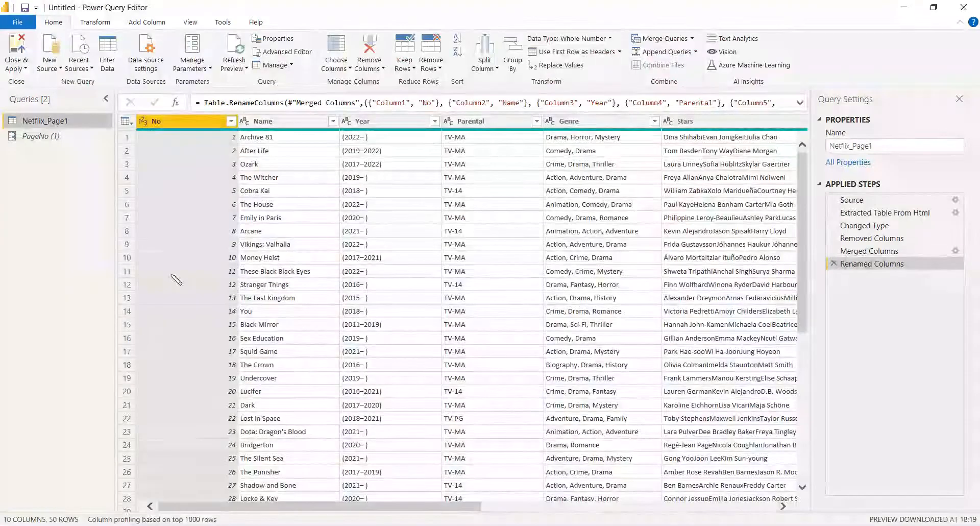
{"action": "scroll", "coordinate": [220, 317], "scroll_direction": "down", "scroll_amount": 5}
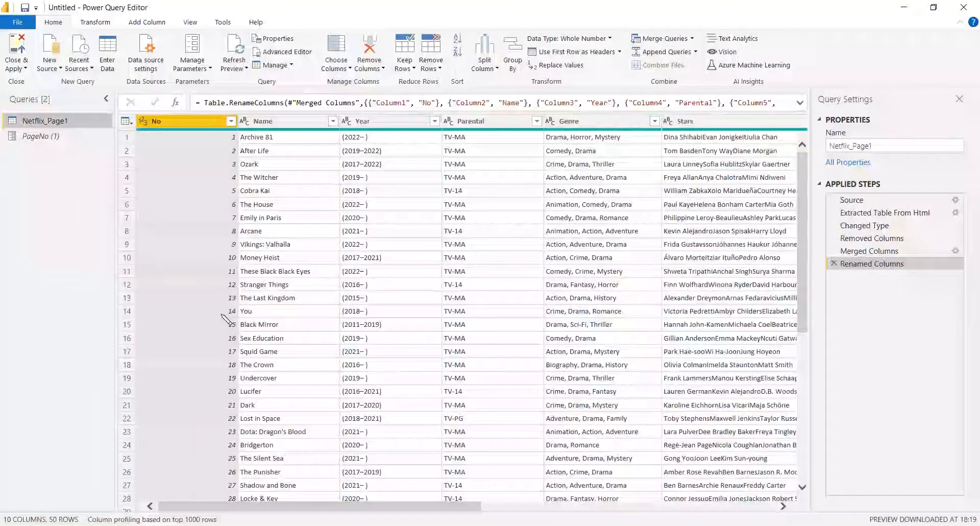
Set the PageNo parameter's current value to 2 and check the rows that Netflix_Page1 loads.
{"action": "left_click", "coordinate": [48, 139]}
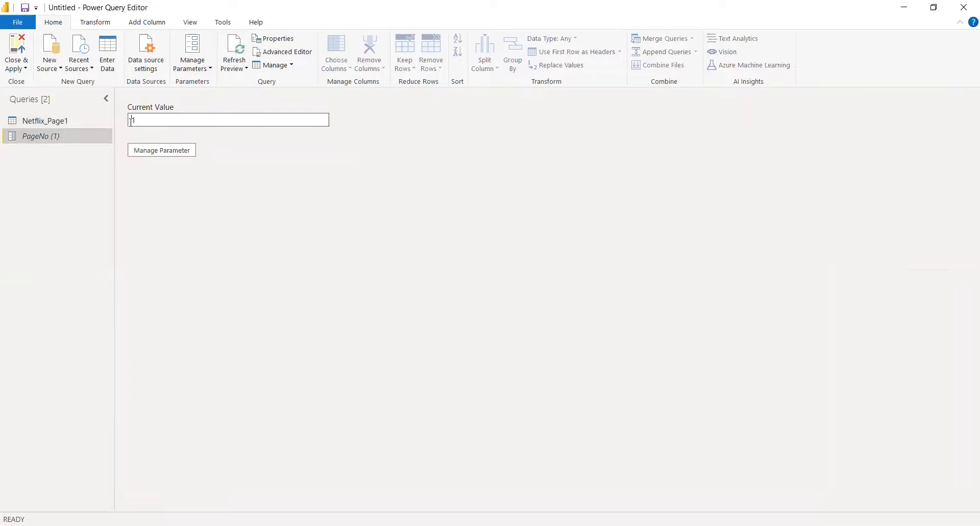
{"action": "key", "text": "Return"}
{"action": "left_click", "coordinate": [51, 121]}
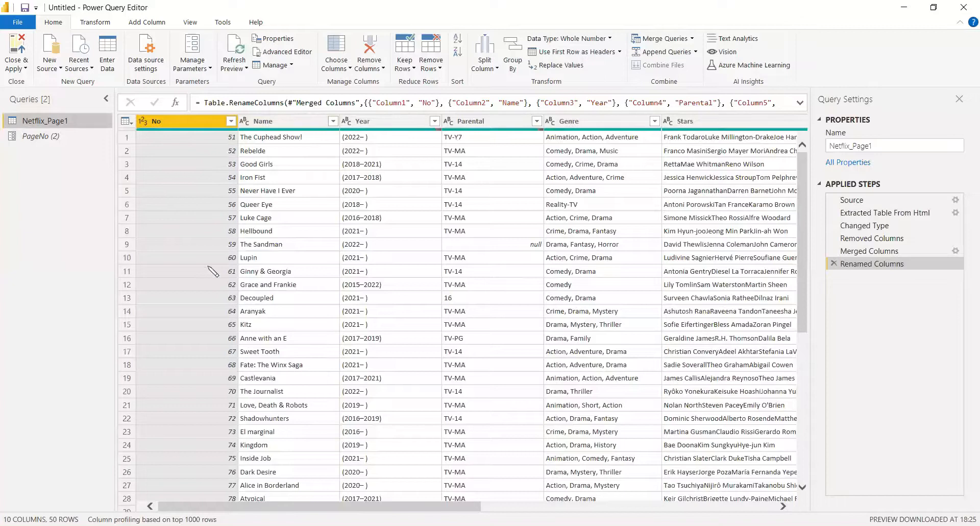
{"action": "scroll", "coordinate": [212, 269], "scroll_direction": "down", "scroll_amount": 7}
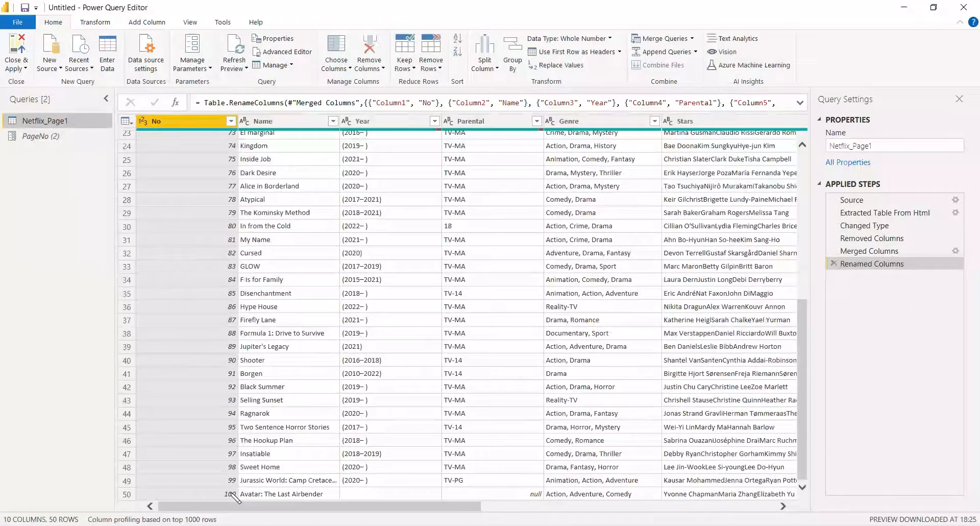
{"action": "scroll", "coordinate": [230, 237], "scroll_direction": "up", "scroll_amount": 1}
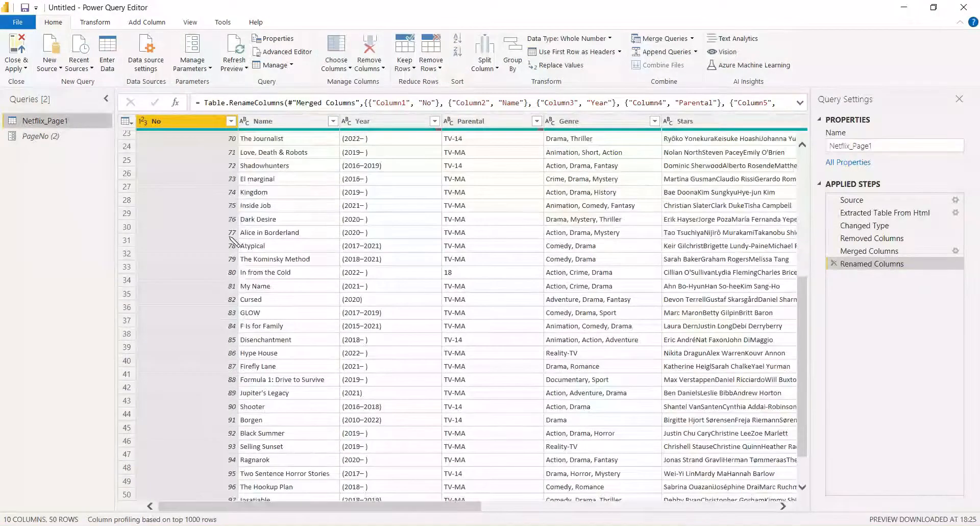
{"action": "scroll", "coordinate": [231, 239], "scroll_direction": "up", "scroll_amount": 7}
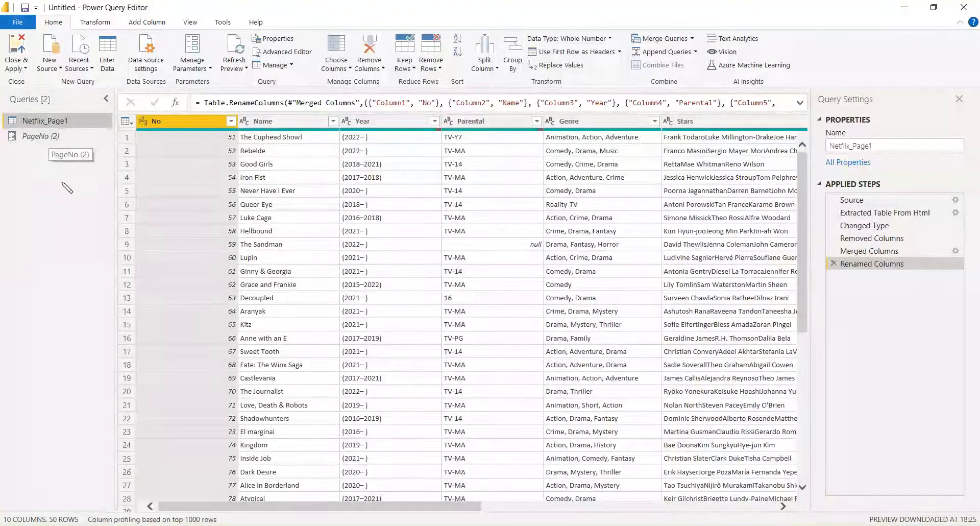
Set the PageNo parameter's current value back to 1 and reload Netflix_Page1.
{"action": "left_click", "coordinate": [48, 139]}
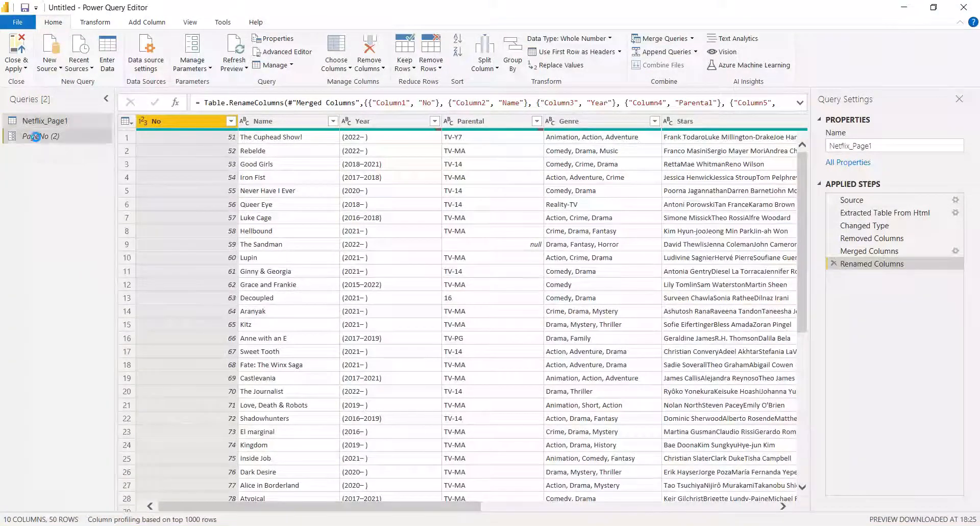
{"action": "left_click_drag", "start_coordinate": [140, 121], "coordinate": [123, 124]}
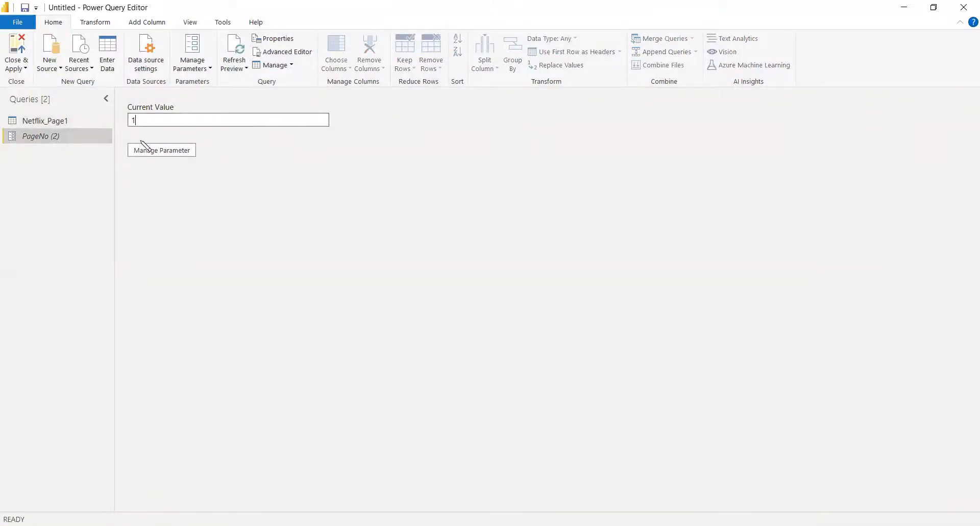
{"action": "left_click", "coordinate": [62, 122]}
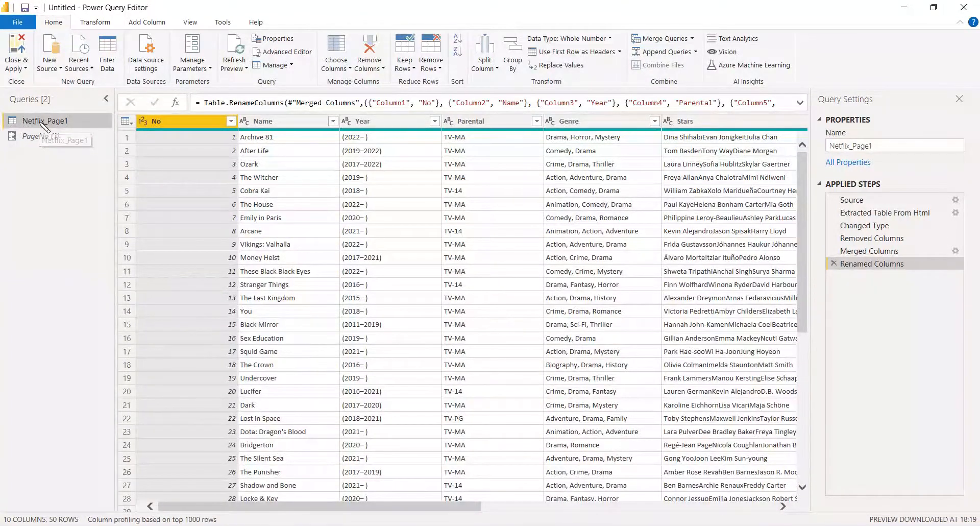
Create a function named Pages from the Netflix_Page1 query.
{"action": "right_click", "coordinate": [42, 122]}
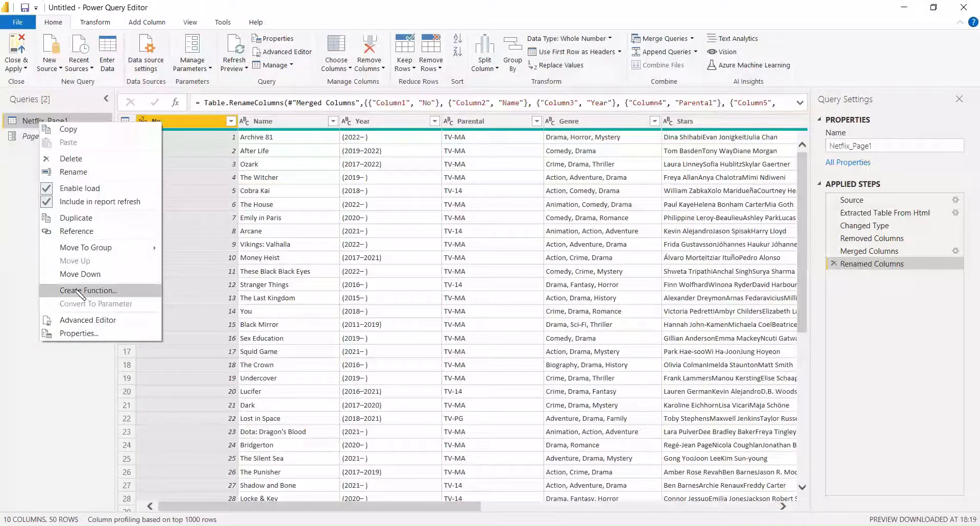
{"action": "key", "text": "Return"}
{"action": "type", "text": "Pages"}
{"action": "left_click", "coordinate": [602, 313]}
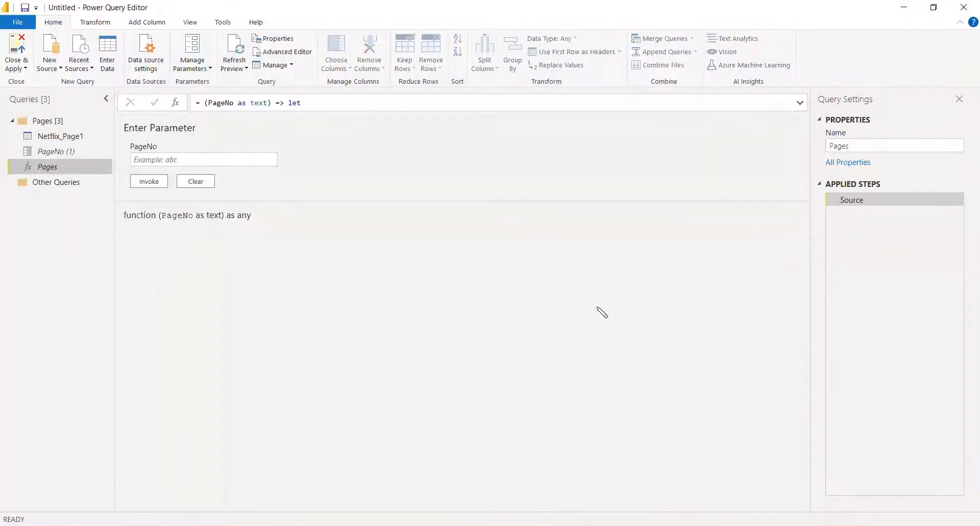
Invoke the Pages function with PageNo 1 and rename the resulting query to Page1.
{"action": "left_click", "coordinate": [151, 160]}
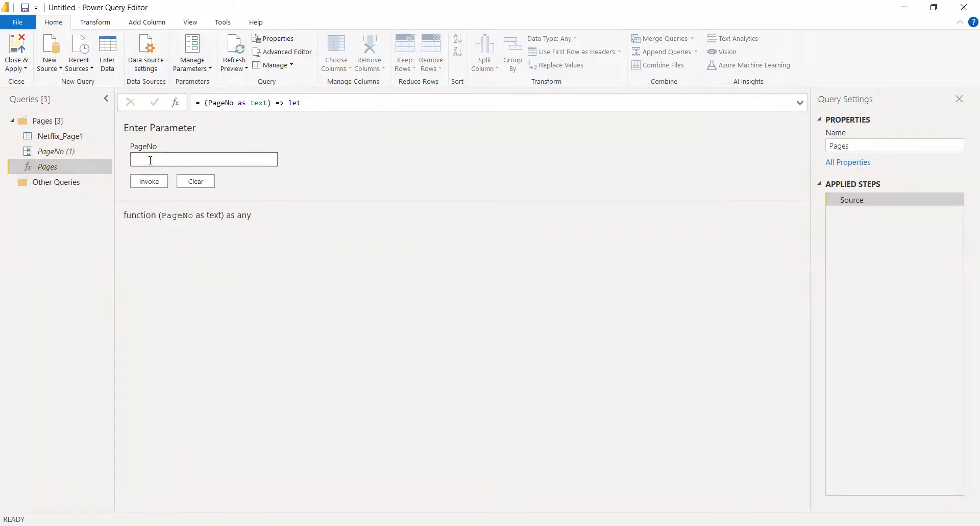
{"action": "type", "text": "1"}
{"action": "left_click", "coordinate": [149, 182]}
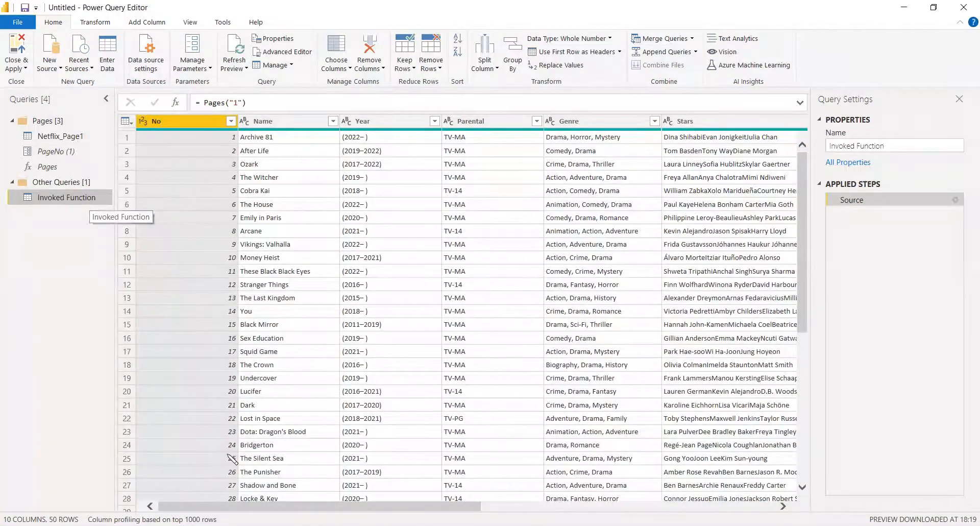
{"action": "left_click_drag", "start_coordinate": [887, 147], "coordinate": [816, 151]}
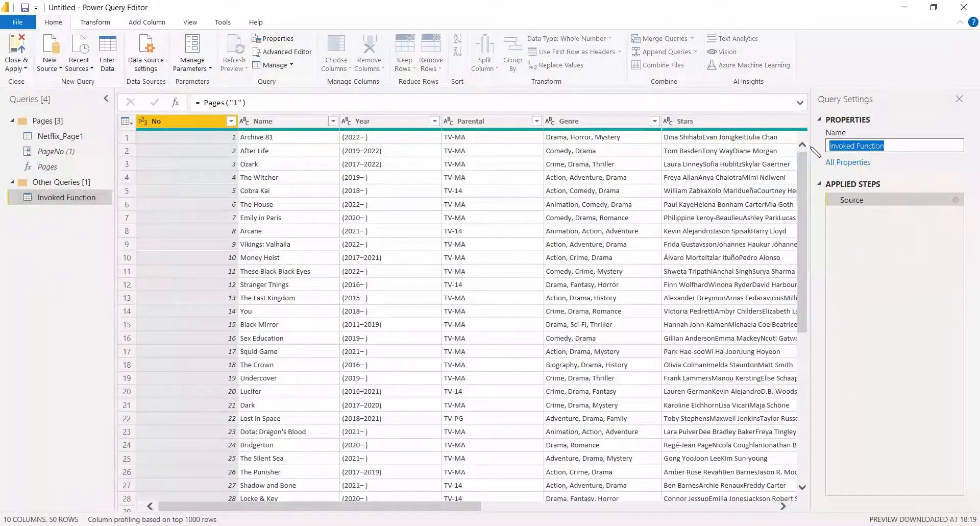
{"action": "type", "text": "Page1"}
{"action": "key", "text": "Return"}
Invoke the Pages function with PageNo 2 and rename the resulting query to Page2.
{"action": "left_click", "coordinate": [42, 168]}
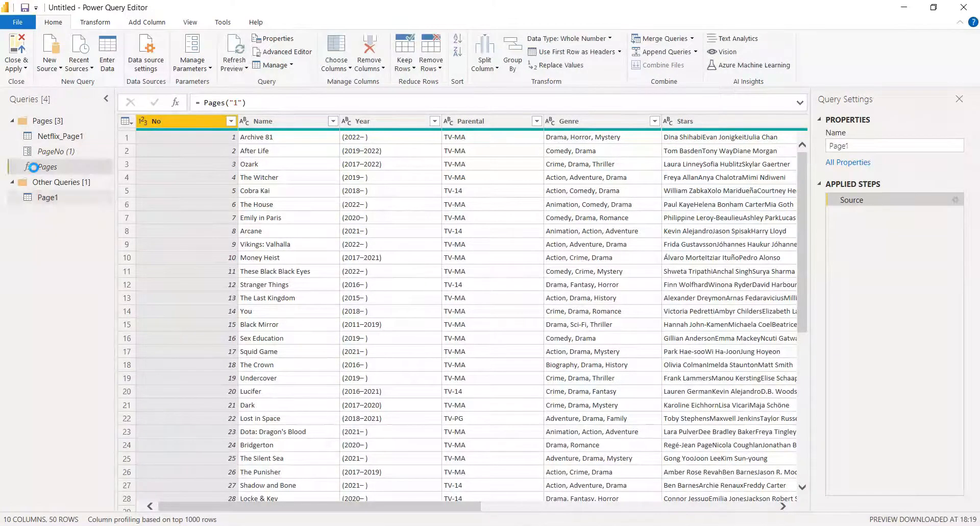
{"action": "left_click", "coordinate": [152, 159]}
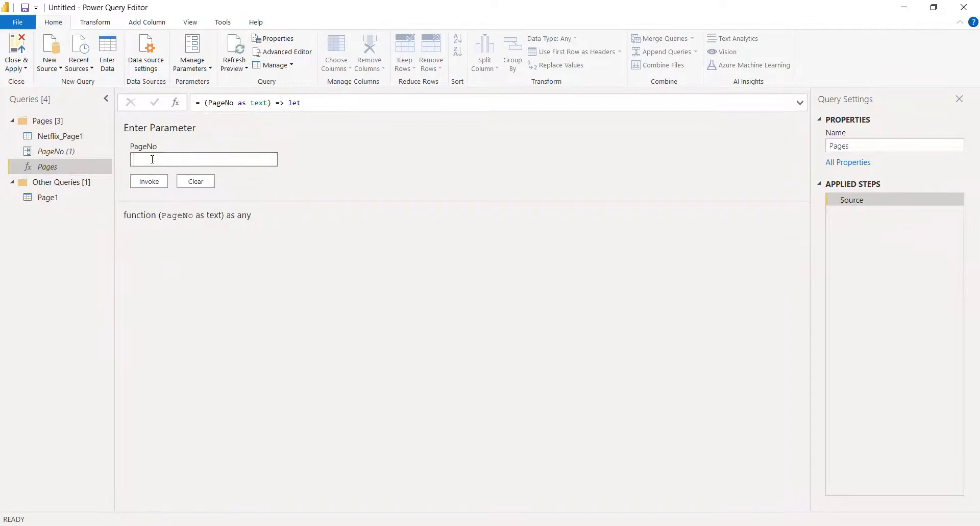
{"action": "left_click", "coordinate": [153, 180]}
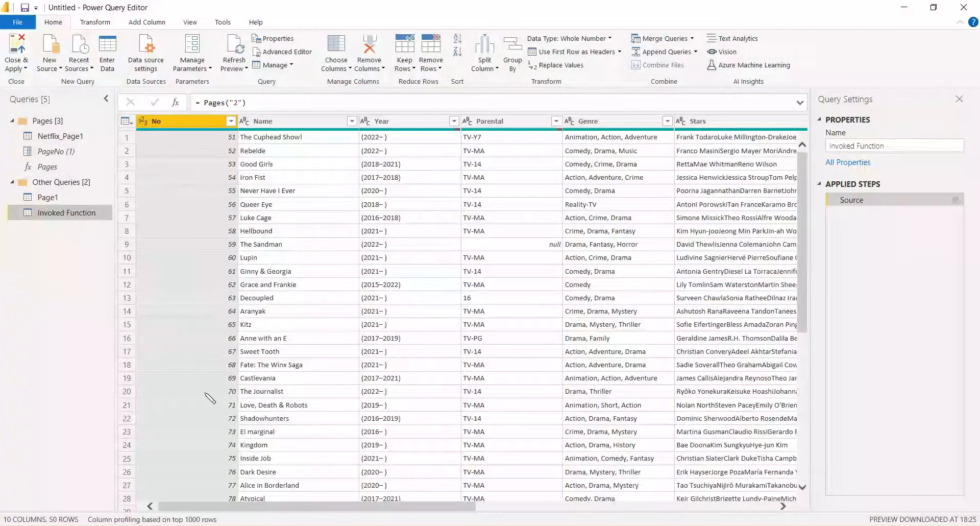
{"action": "left_click_drag", "start_coordinate": [913, 149], "coordinate": [834, 149]}
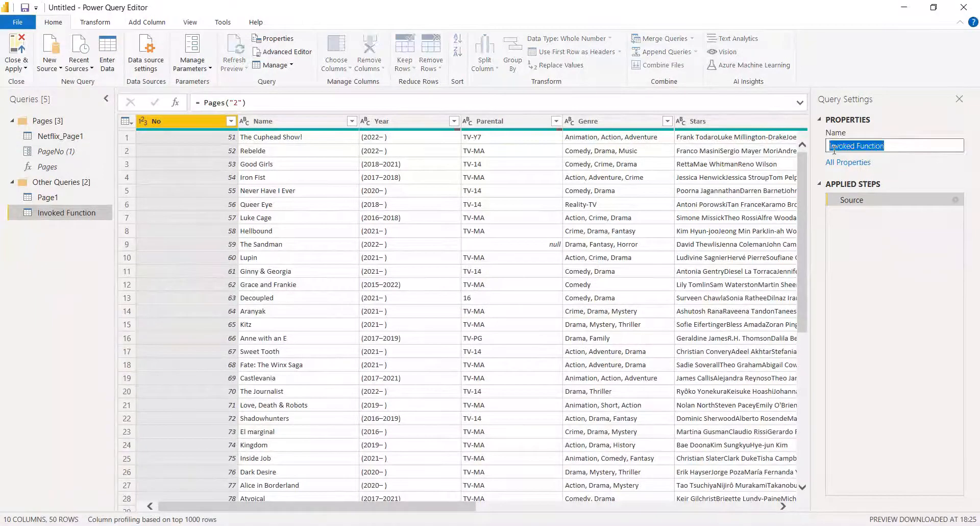
{"action": "type", "text": "Page2"}
{"action": "key", "text": "Return"}
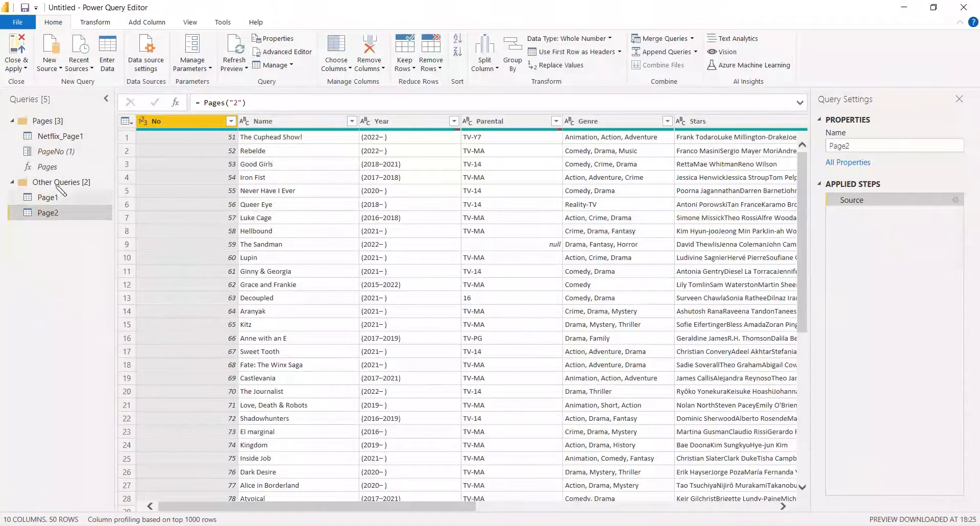
Invoke the Pages function with PageNo 3, check its rows, and rename the resulting query to Pages3.
{"action": "left_click", "coordinate": [45, 166]}
{"action": "left_click", "coordinate": [184, 159]}
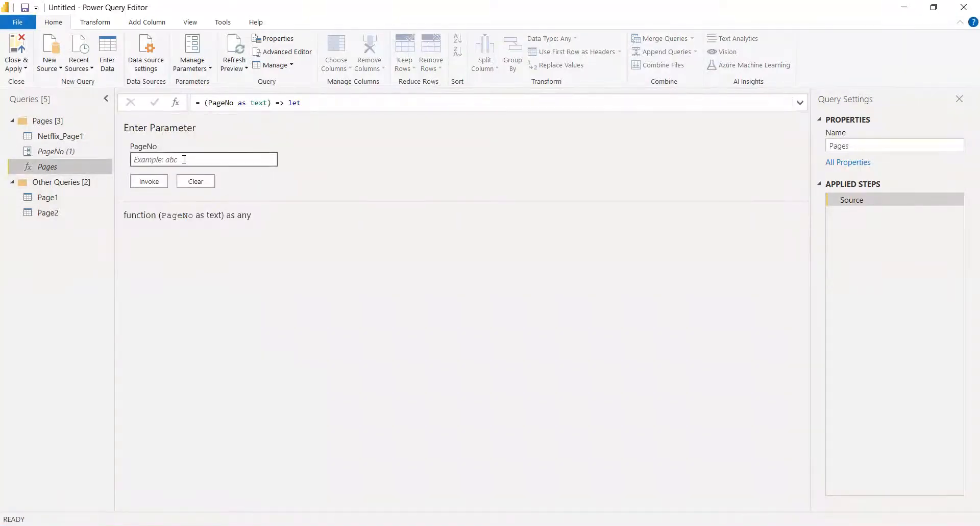
{"action": "type", "text": "3"}
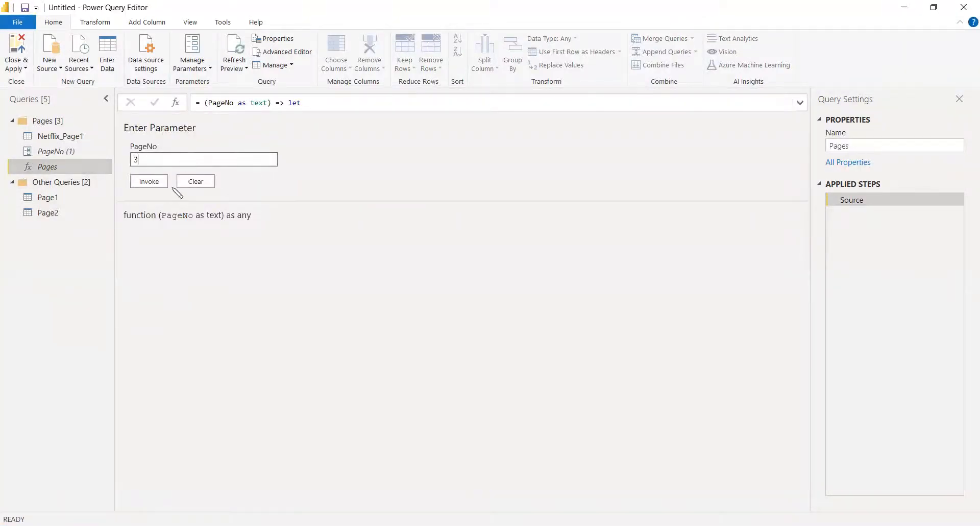
{"action": "left_click", "coordinate": [147, 182]}
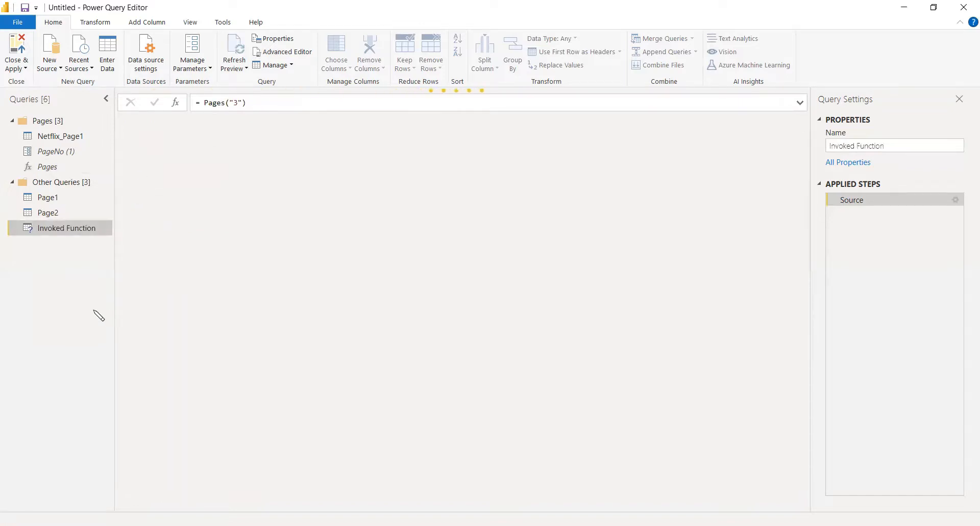
{"action": "scroll", "coordinate": [223, 284], "scroll_direction": "down", "scroll_amount": 2}
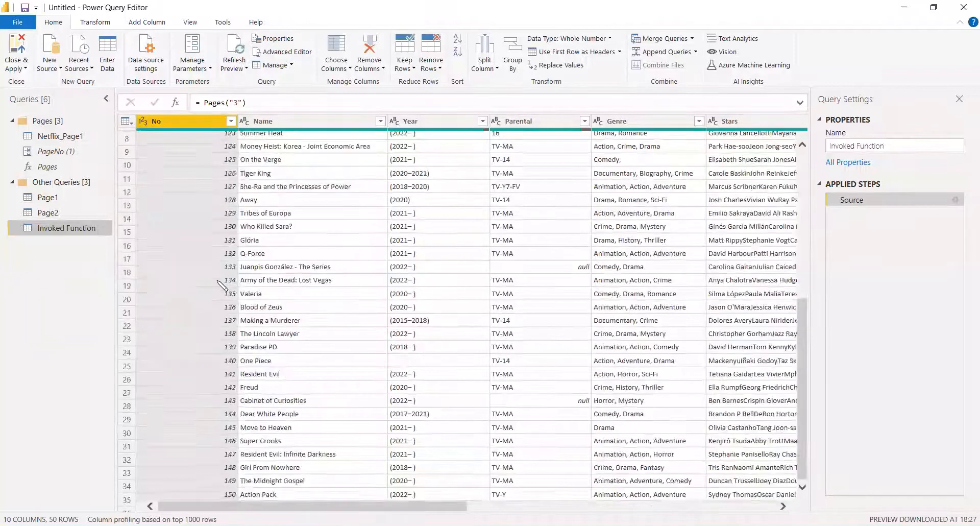
{"action": "scroll", "coordinate": [459, 306], "scroll_direction": "up", "scroll_amount": 2}
{"action": "left_click", "coordinate": [837, 146]}
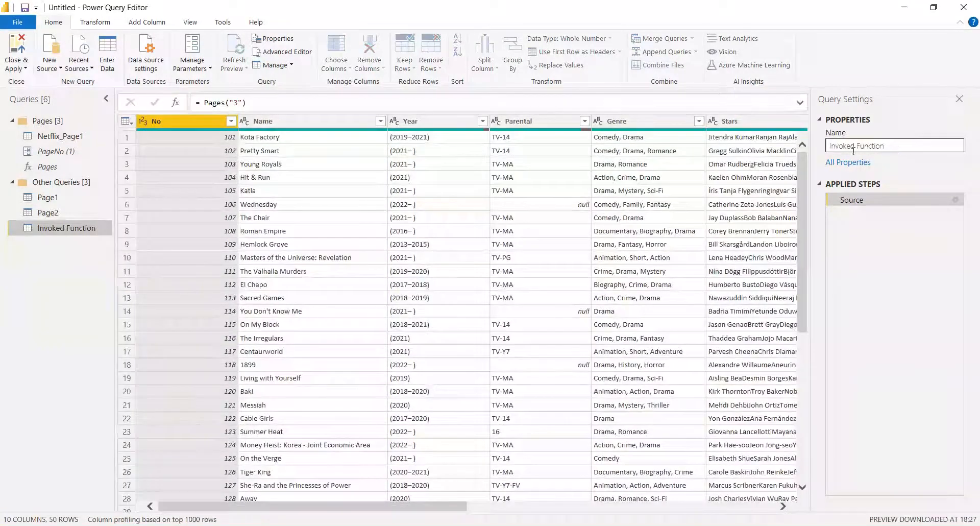
{"action": "type", "text": "Pages3"}
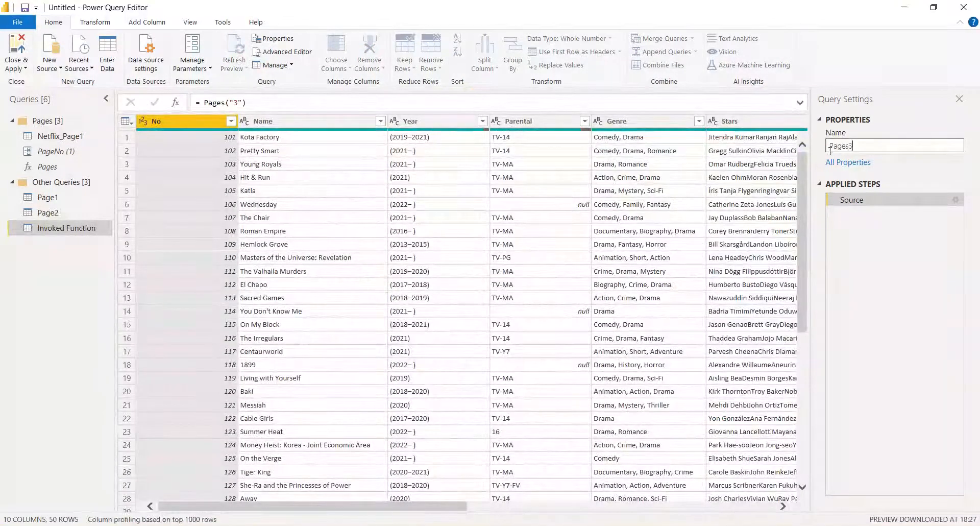
{"action": "key", "text": "Return"}
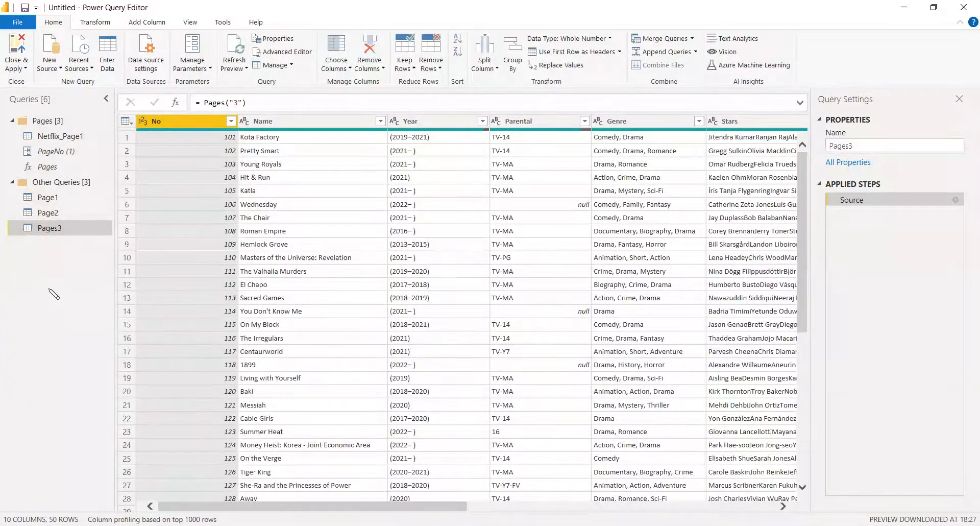
Append the Page1, Page2 and Pages3 queries as a new query and look through the combined rows.
{"action": "left_click", "coordinate": [48, 197]}
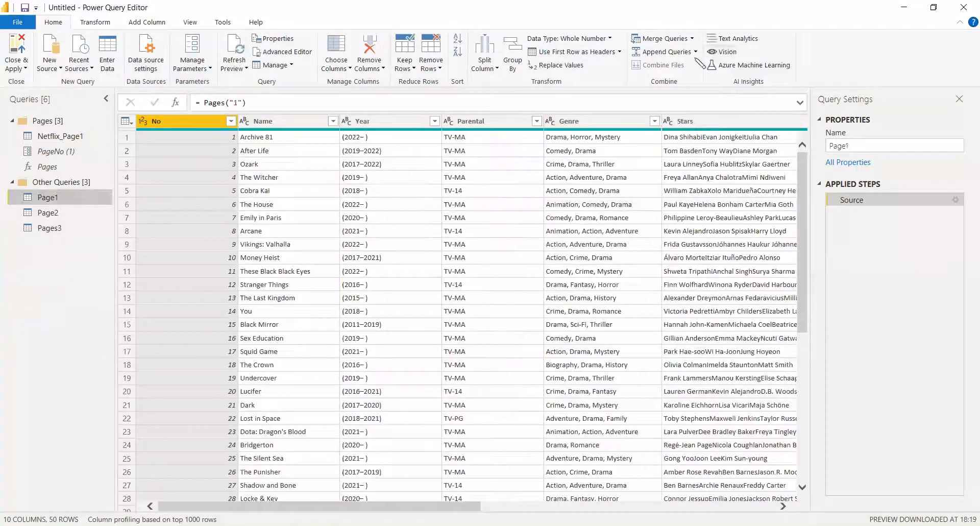
{"action": "left_click", "coordinate": [696, 52]}
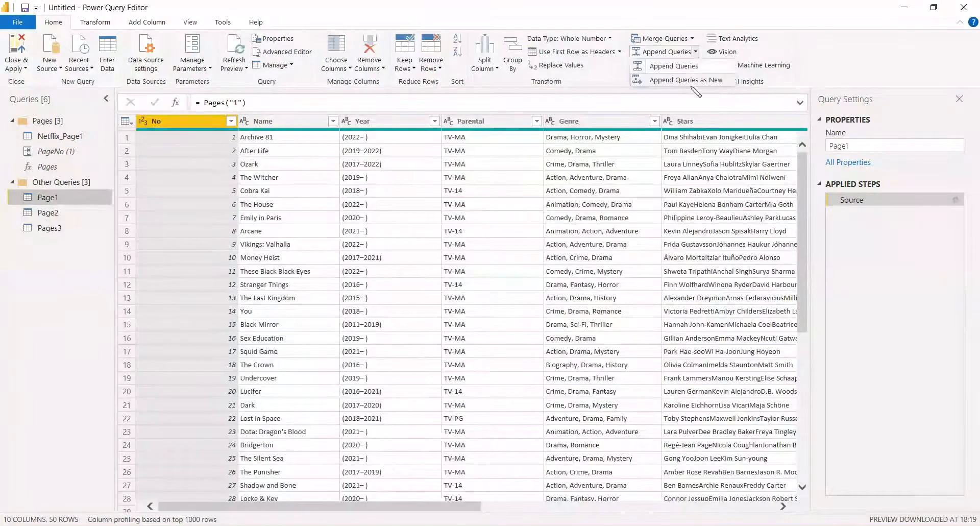
{"action": "left_click", "coordinate": [692, 80]}
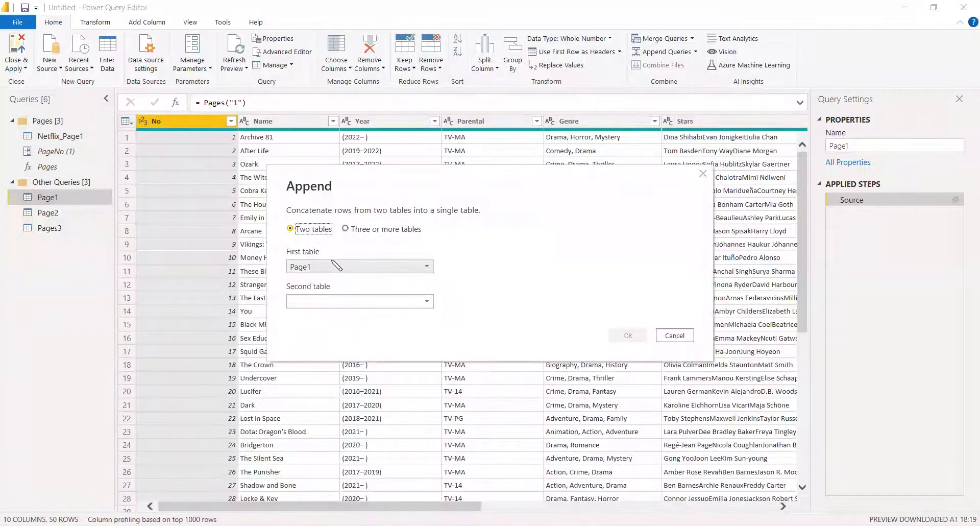
{"action": "left_click", "coordinate": [365, 267]}
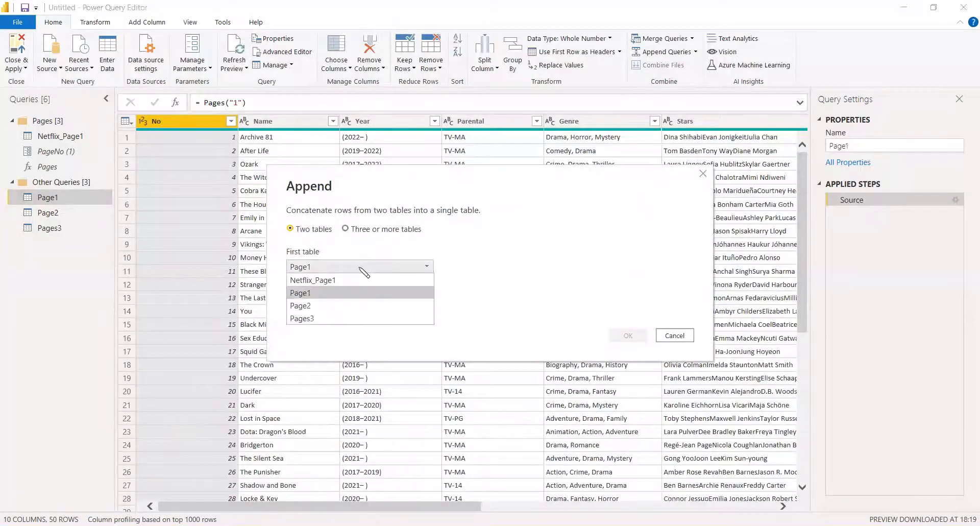
{"action": "left_click", "coordinate": [346, 302]}
{"action": "left_click", "coordinate": [332, 339]}
{"action": "left_click", "coordinate": [346, 229]}
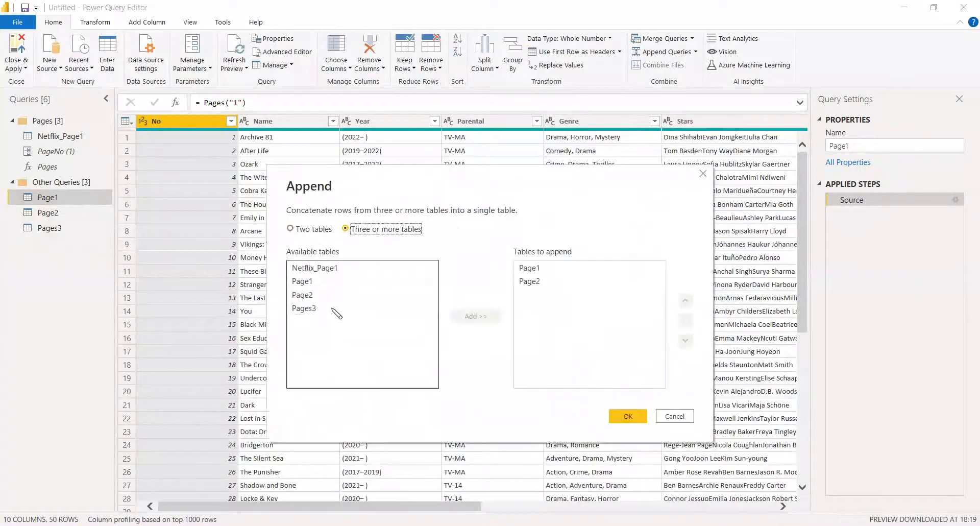
{"action": "left_click", "coordinate": [313, 281]}
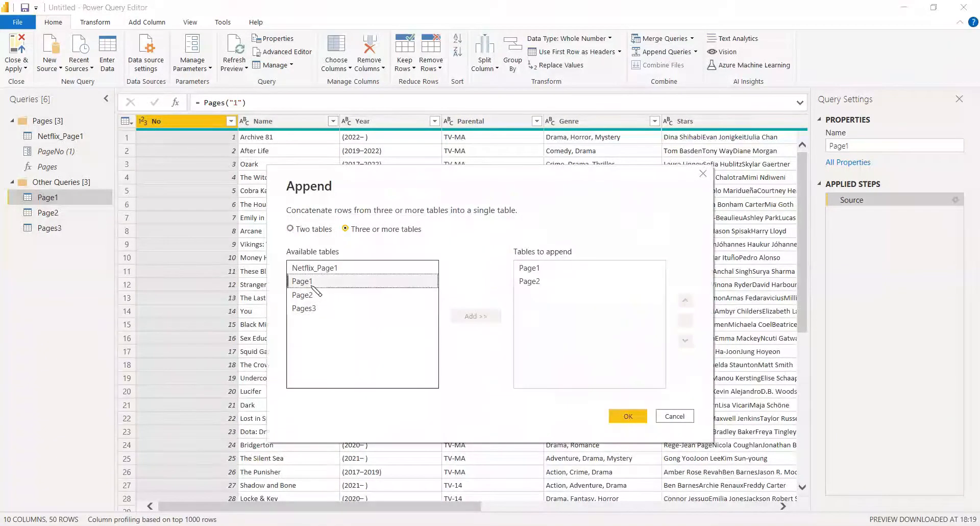
{"action": "left_click", "coordinate": [361, 308]}
{"action": "left_click", "coordinate": [475, 316]}
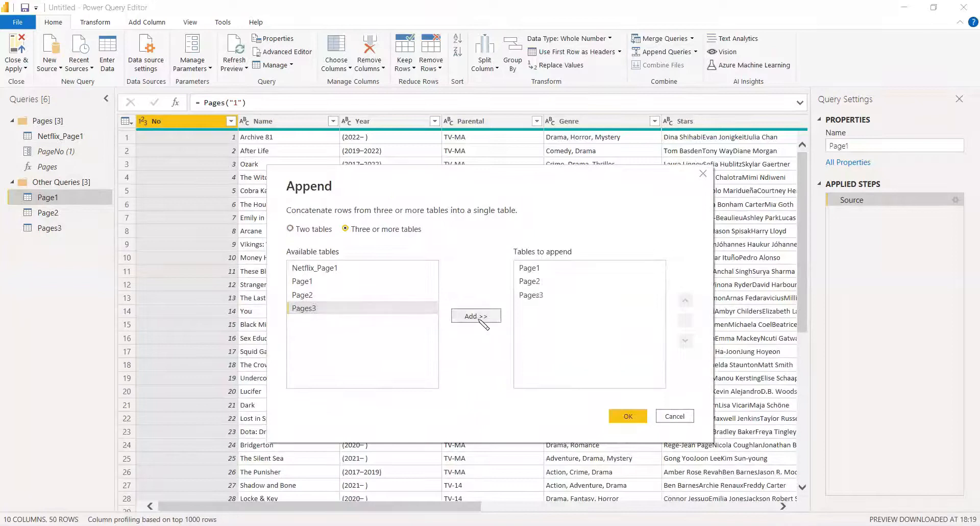
{"action": "left_click", "coordinate": [628, 416]}
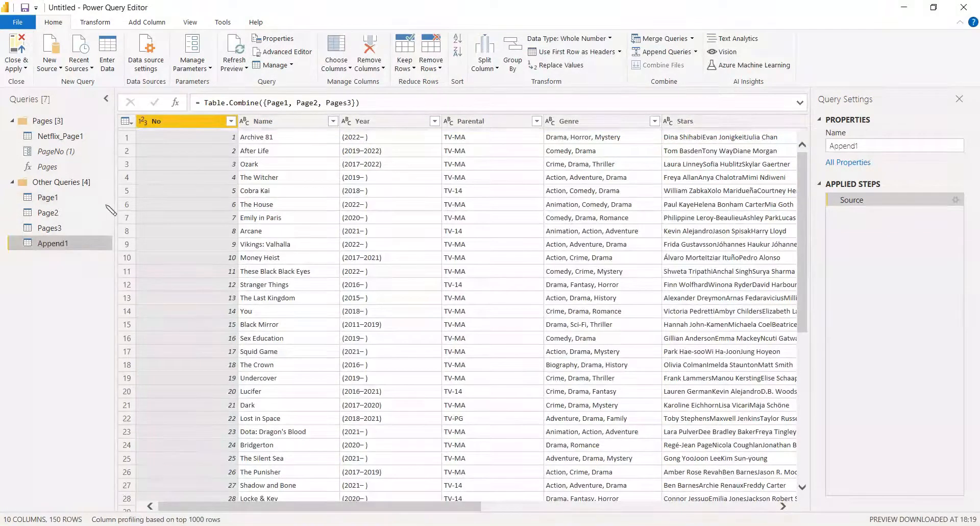
{"action": "scroll", "coordinate": [473, 371], "scroll_direction": "down", "scroll_amount": 19}
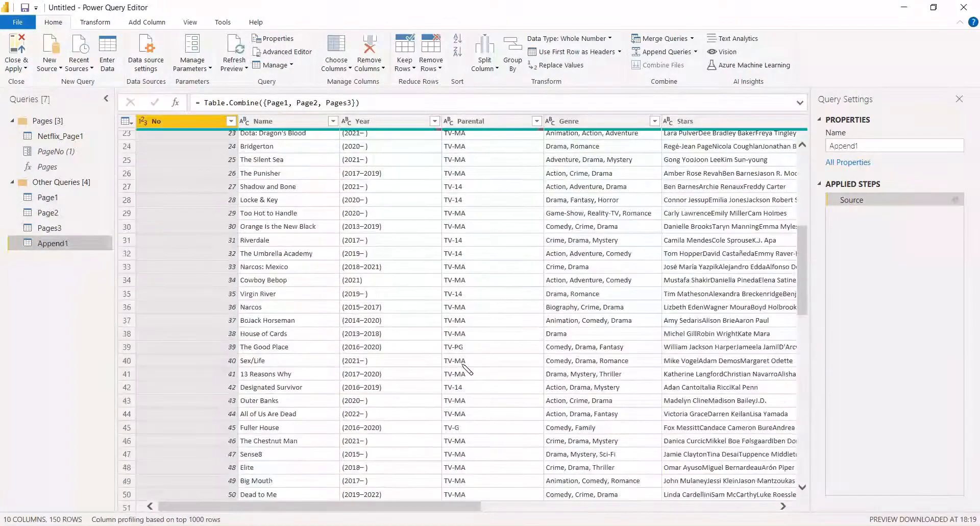
{"action": "scroll", "coordinate": [397, 377], "scroll_direction": "down", "scroll_amount": 20}
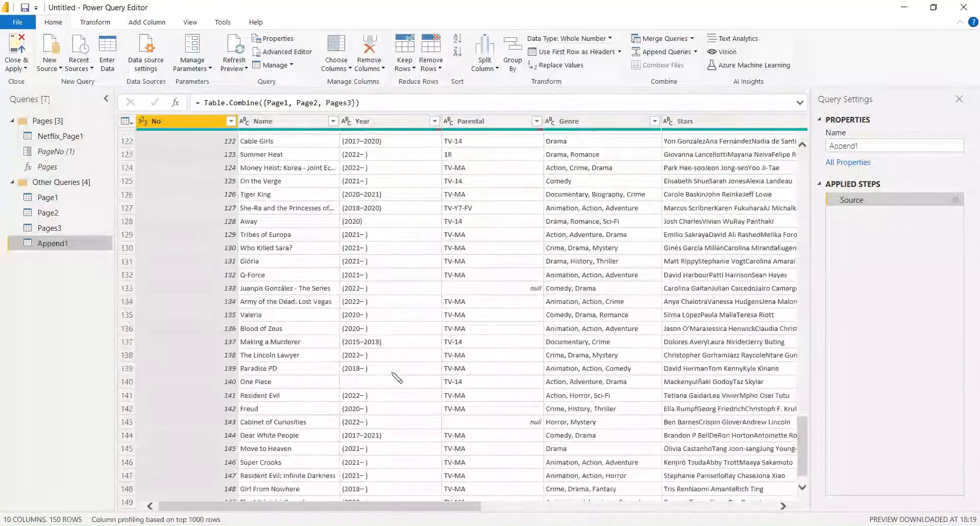
{"action": "scroll", "coordinate": [398, 377], "scroll_direction": "up", "scroll_amount": 20}
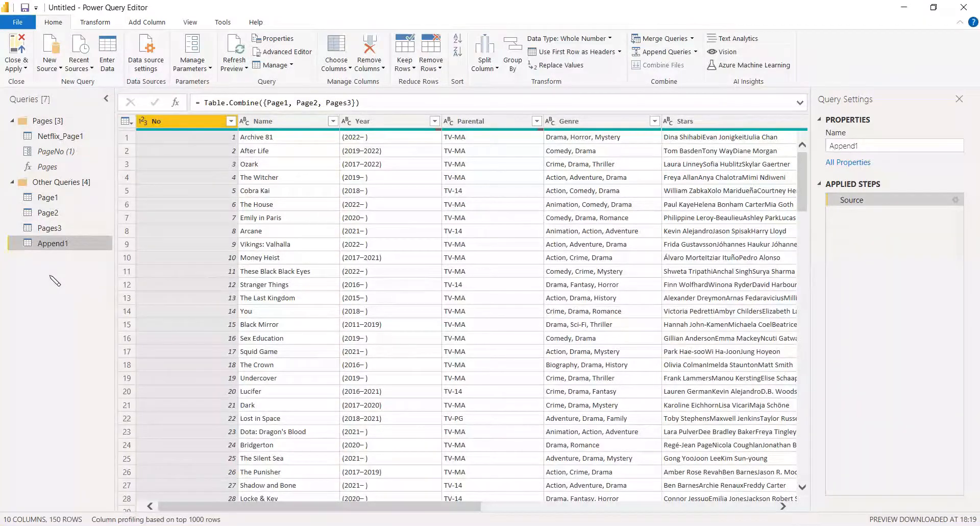
Rename the appended query to Netflix Top 150 and disable loading for it and for the Page1, Page2 and Pages3 queries.
{"action": "right_click", "coordinate": [55, 197]}
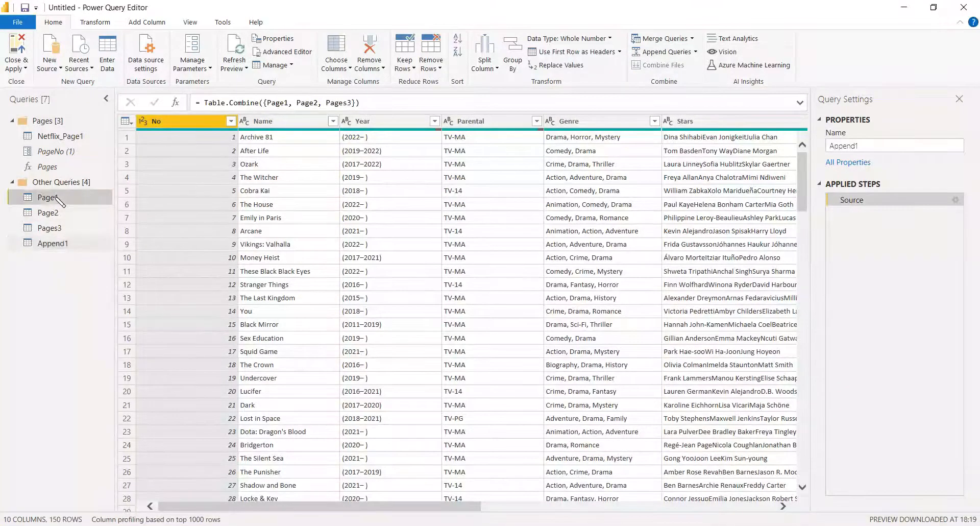
{"action": "left_click", "coordinate": [81, 263]}
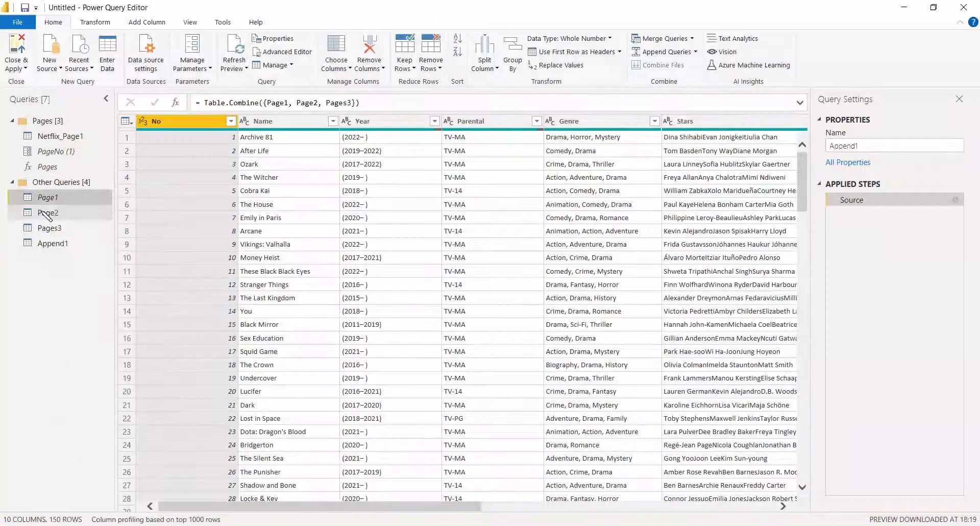
{"action": "right_click", "coordinate": [46, 212]}
{"action": "left_click", "coordinate": [72, 277]}
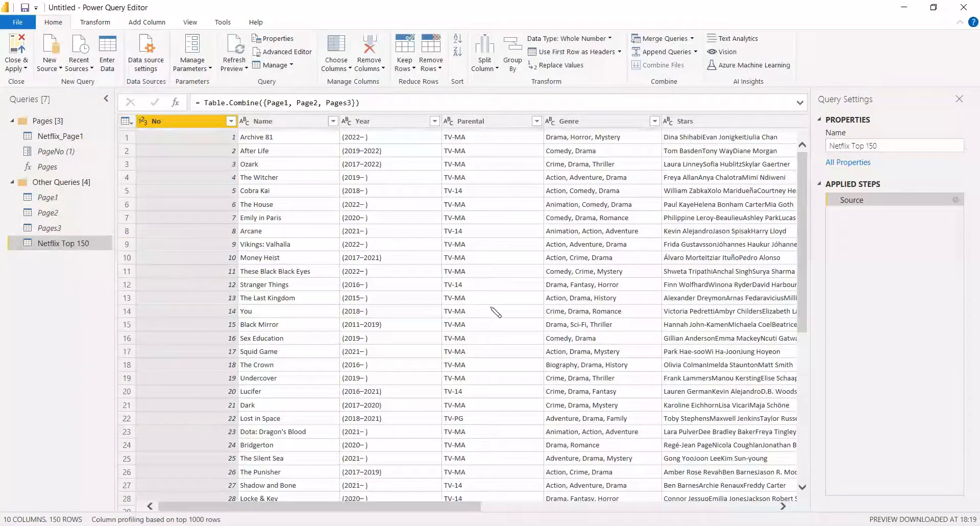
{"action": "scroll", "coordinate": [494, 326], "scroll_direction": "down", "scroll_amount": 20}
{"action": "scroll", "coordinate": [494, 337], "scroll_direction": "down", "scroll_amount": 4}
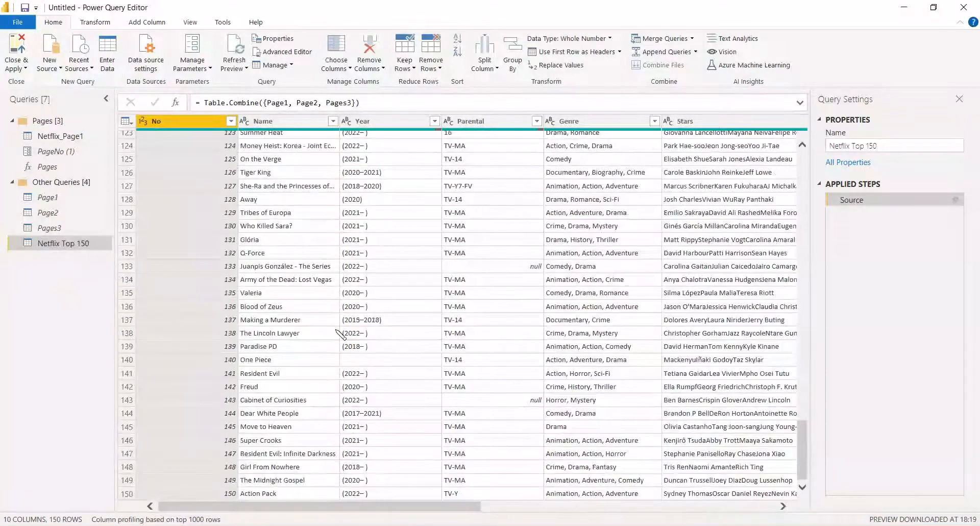
{"action": "scroll", "coordinate": [313, 332], "scroll_direction": "up", "scroll_amount": 20}
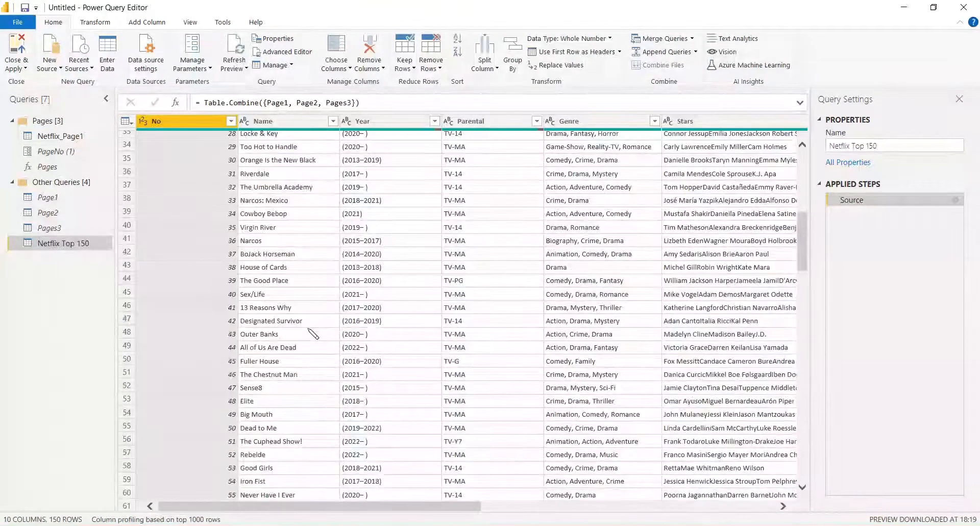
{"action": "scroll", "coordinate": [312, 332], "scroll_direction": "up", "scroll_amount": 11}
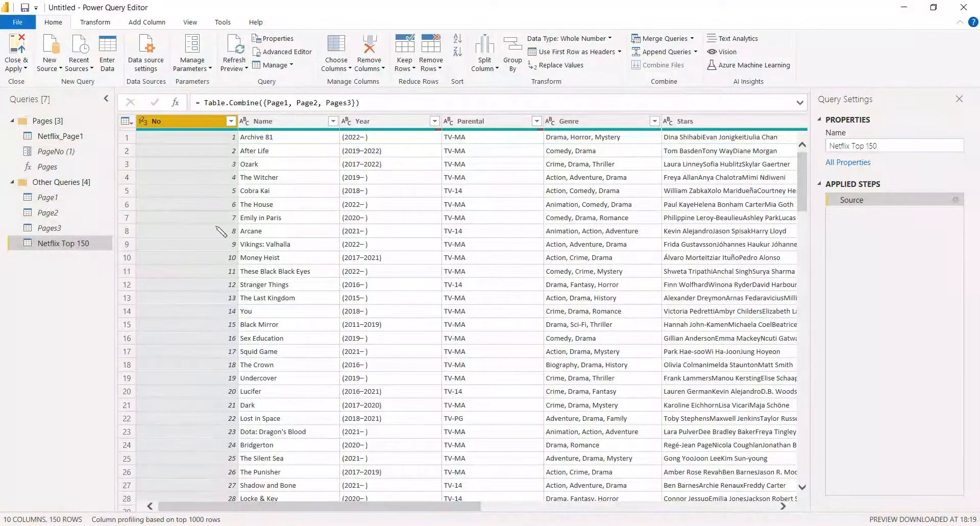
{"action": "right_click", "coordinate": [74, 243]}
{"action": "left_click", "coordinate": [107, 309]}
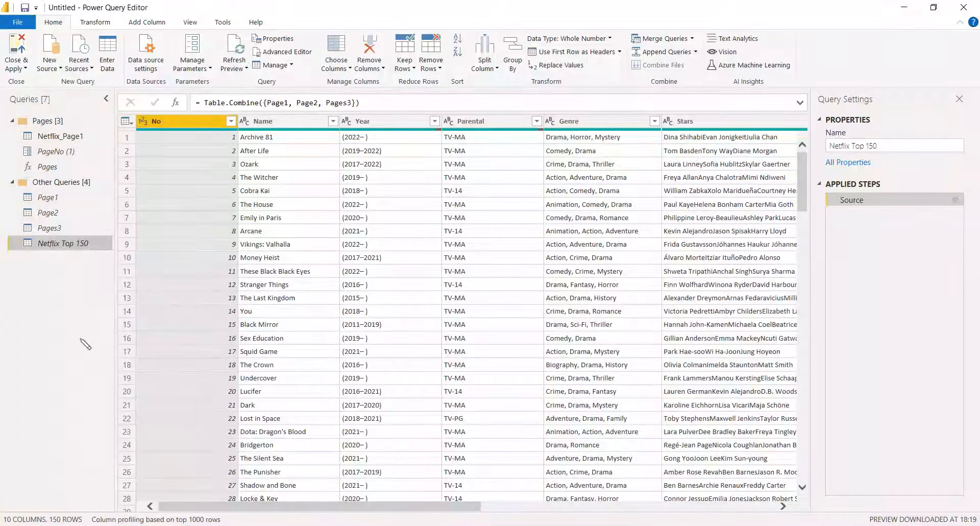
Create a blank query with the list formula = {1..3} and convert the list to a table with no delimiter.
{"action": "right_click", "coordinate": [78, 373]}
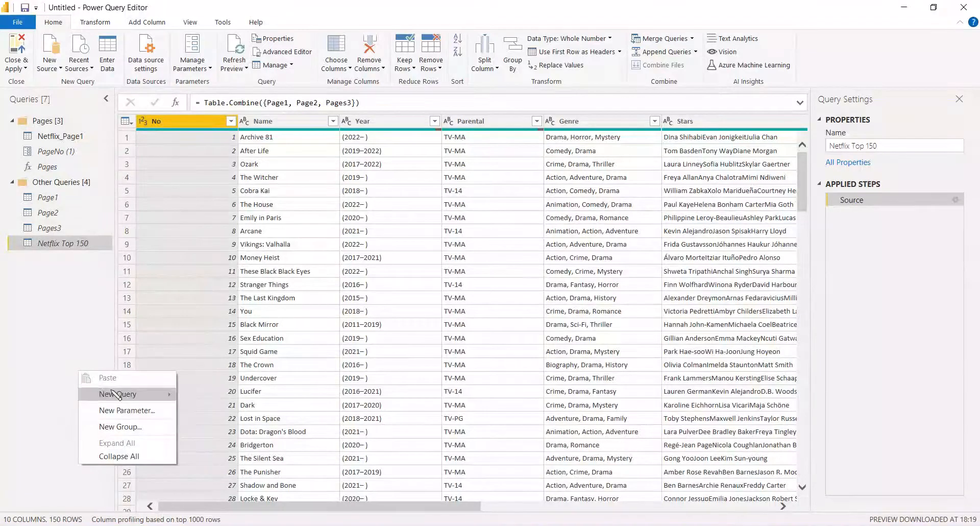
{"action": "mouse_move", "coordinate": [116, 395]}
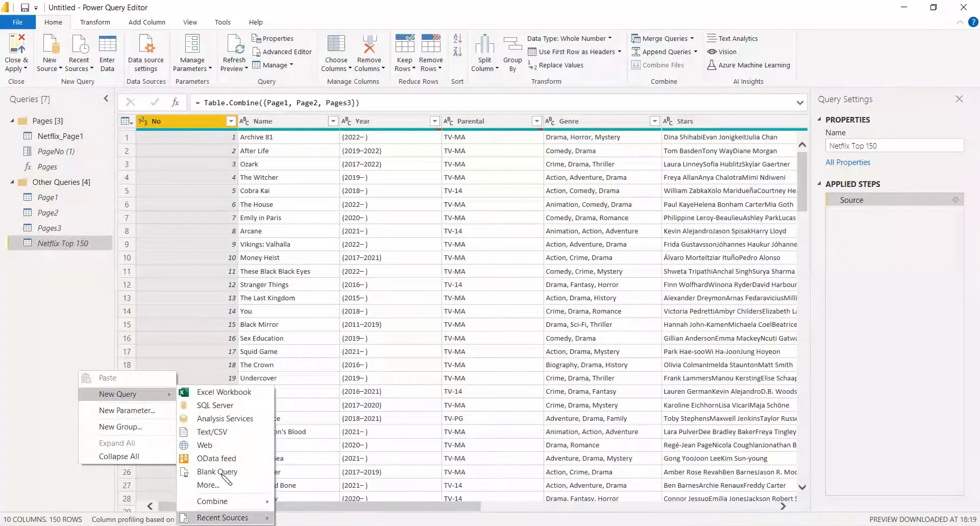
{"action": "left_click", "coordinate": [217, 472]}
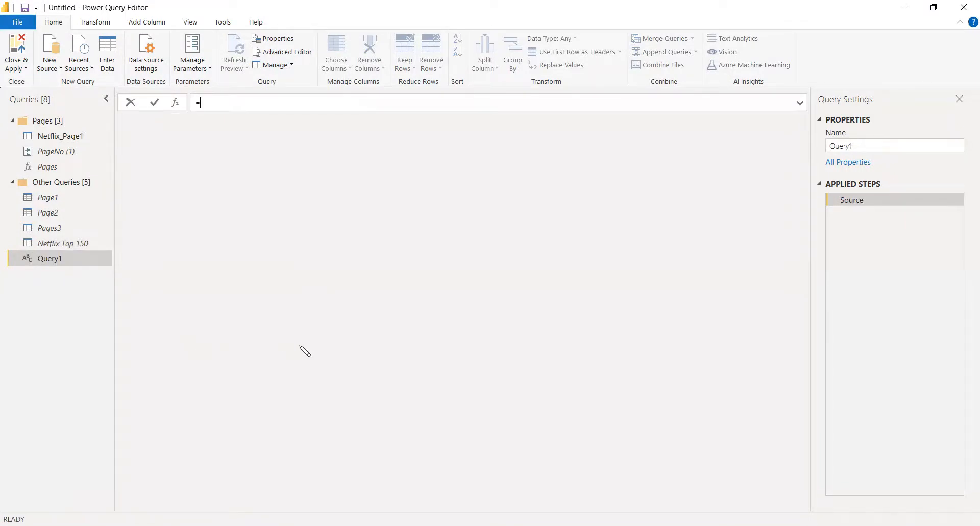
{"action": "type", "text": "{1..3"}
{"action": "key", "text": "Return"}
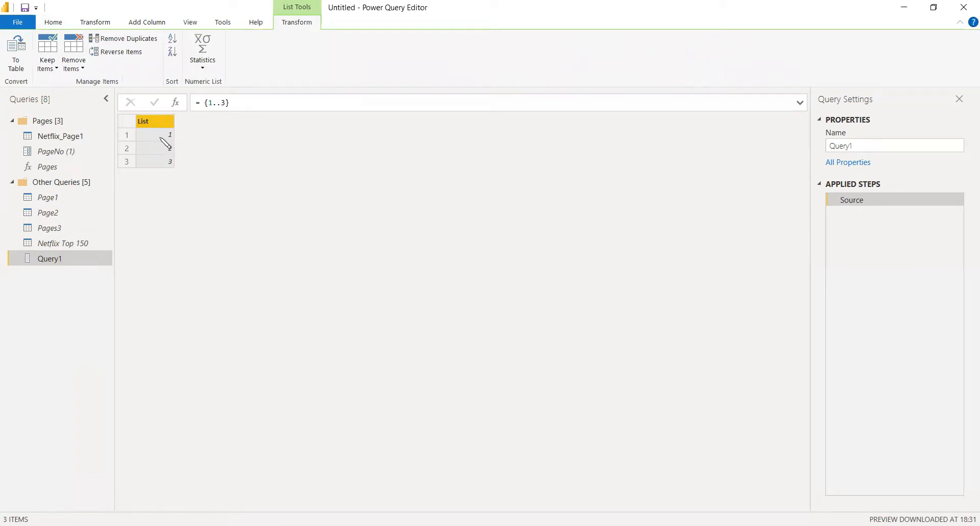
{"action": "left_click", "coordinate": [16, 55]}
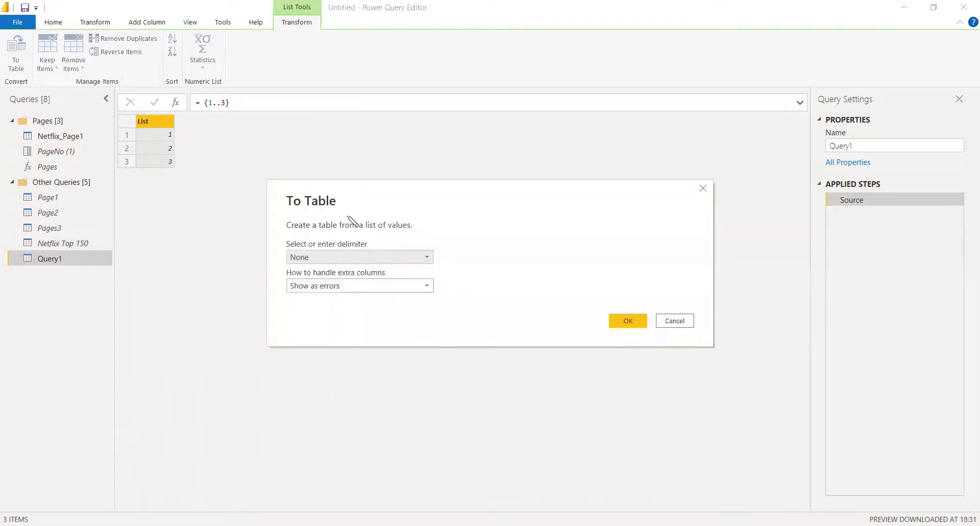
{"action": "left_click", "coordinate": [628, 322]}
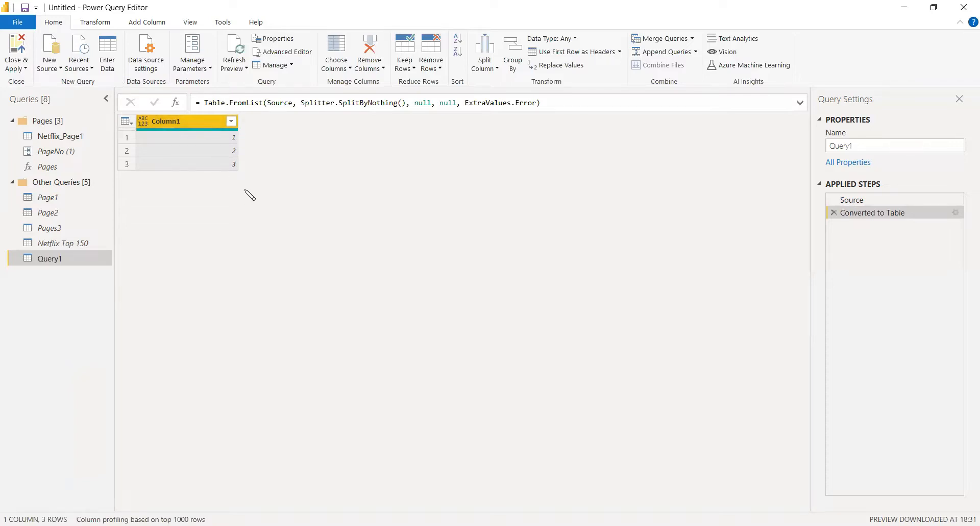
Change the type of Column1 to Text and rename the column to PageNumber.
{"action": "right_click", "coordinate": [187, 123]}
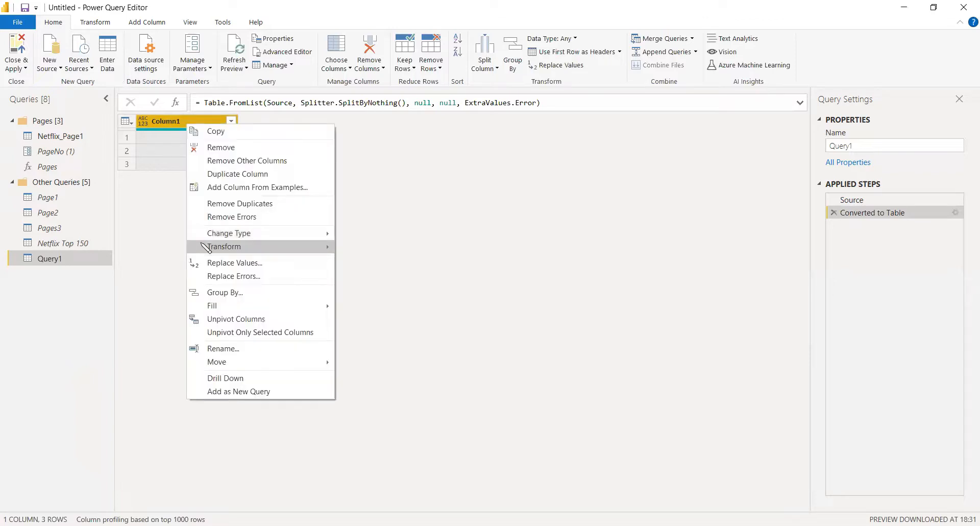
{"action": "mouse_move", "coordinate": [281, 233]}
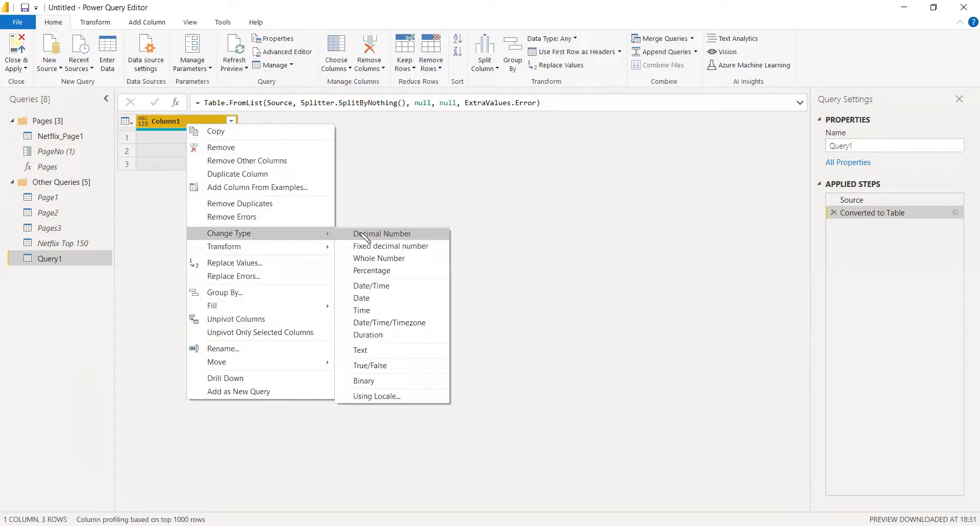
{"action": "left_click", "coordinate": [372, 349]}
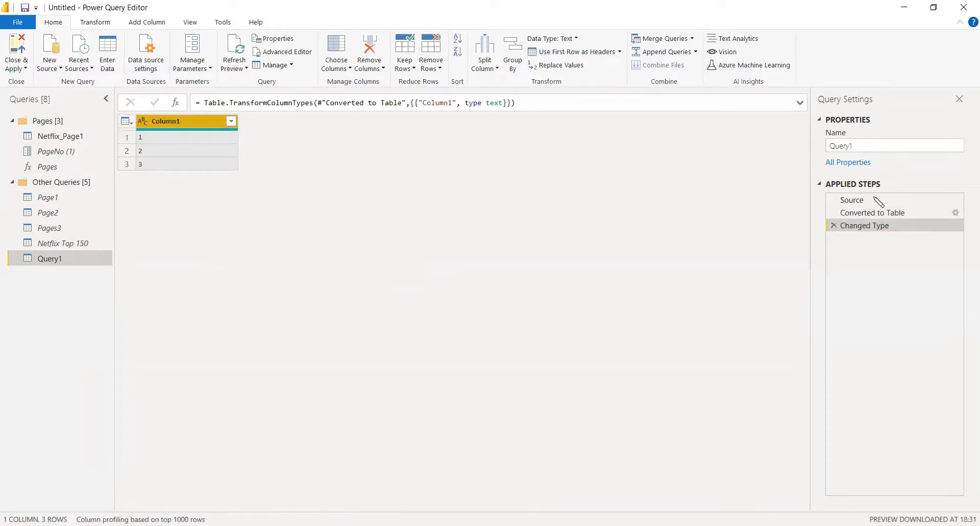
{"action": "double_click", "coordinate": [197, 124]}
{"action": "type", "text": "Page"}
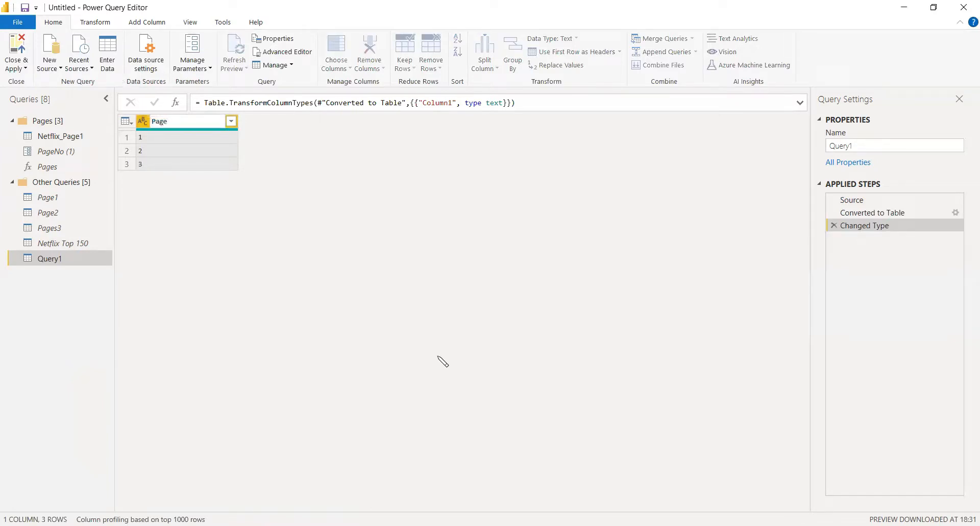
{"action": "type", "text": "Number"}
{"action": "key", "text": "Return"}
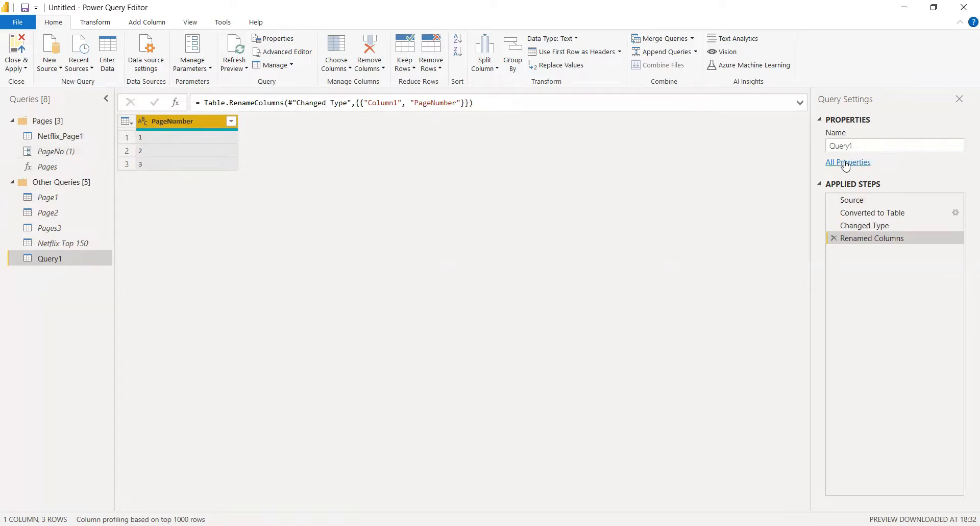
Rename the page number query to PageList.
{"action": "double_click", "coordinate": [864, 147]}
{"action": "type", "text": "PageList"}
{"action": "key", "text": "Return"}
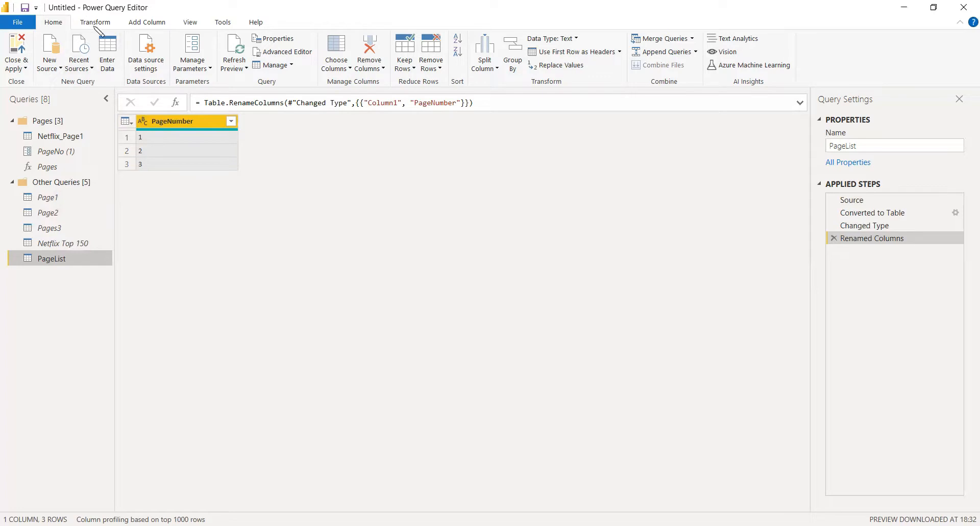
Invoke the Pages custom function on PageList as column Pages, with PageNumber as PageNo, and preview the third row's table.
{"action": "left_click", "coordinate": [163, 24]}
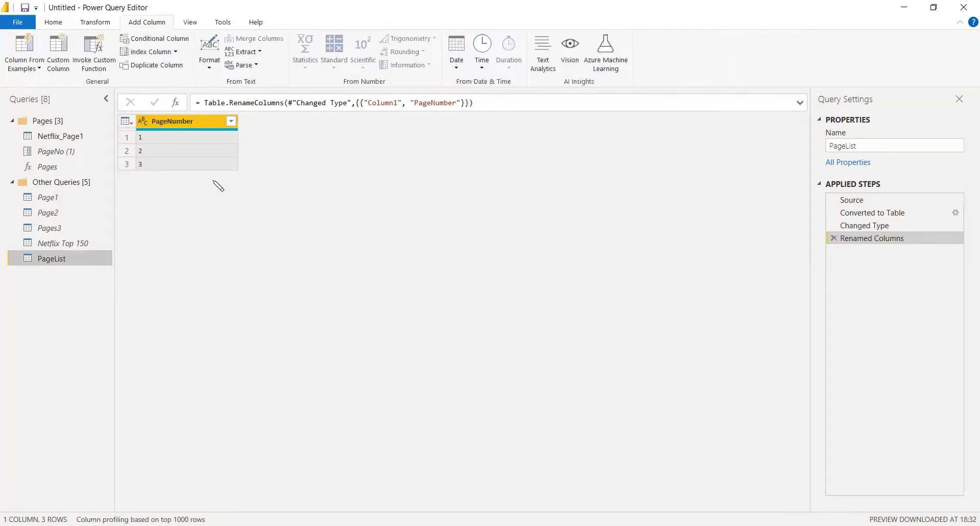
{"action": "left_click", "coordinate": [94, 51]}
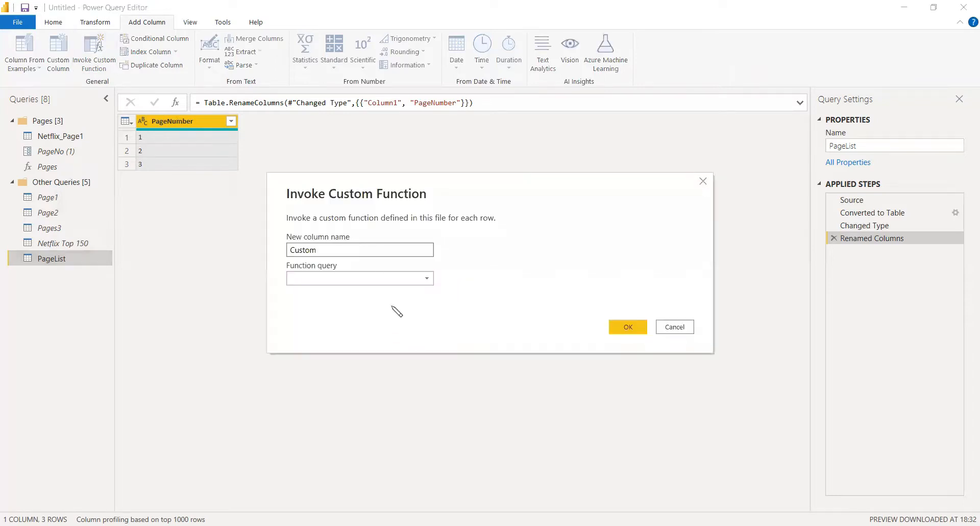
{"action": "left_click", "coordinate": [427, 279]}
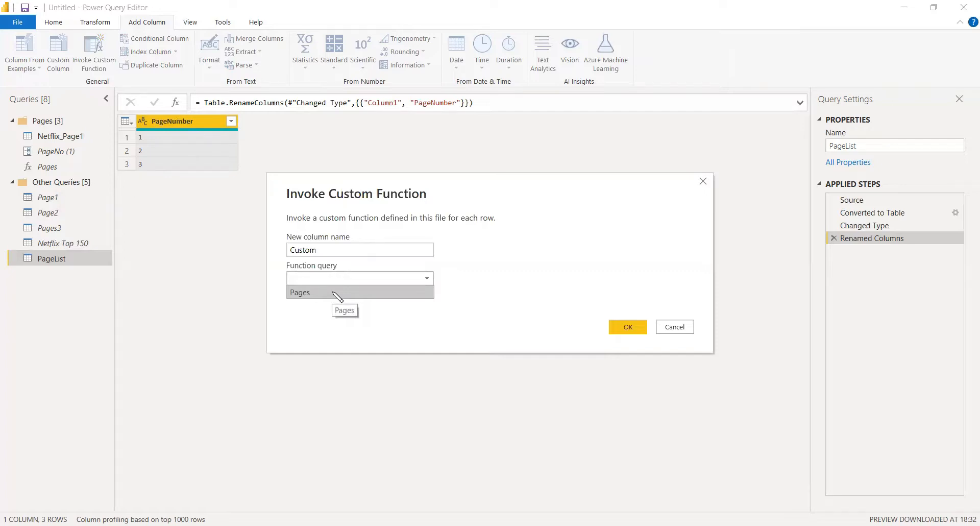
{"action": "left_click", "coordinate": [300, 291]}
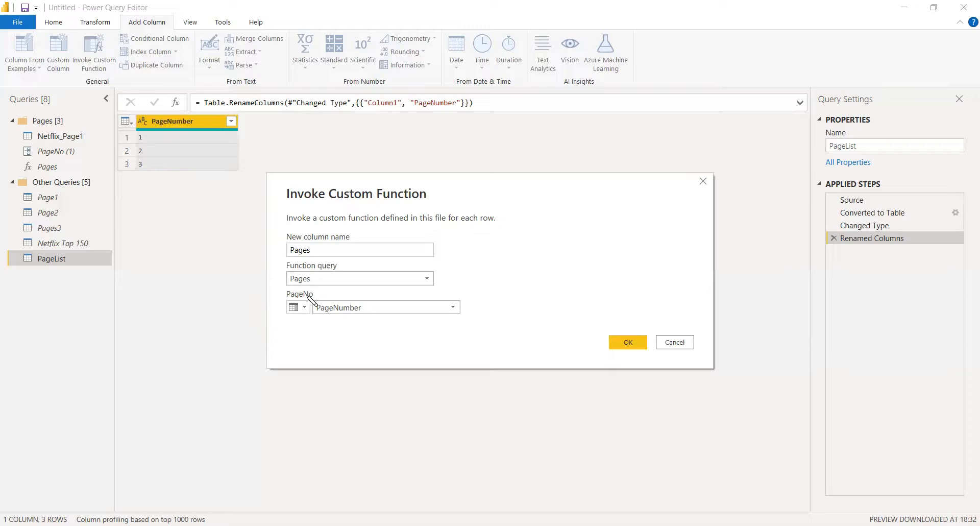
{"action": "left_click", "coordinate": [338, 308]}
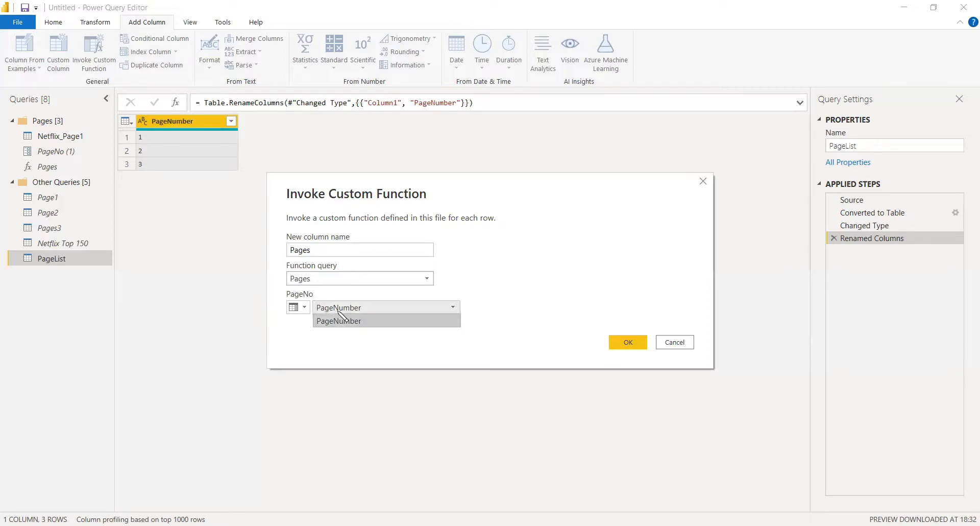
{"action": "left_click", "coordinate": [340, 321]}
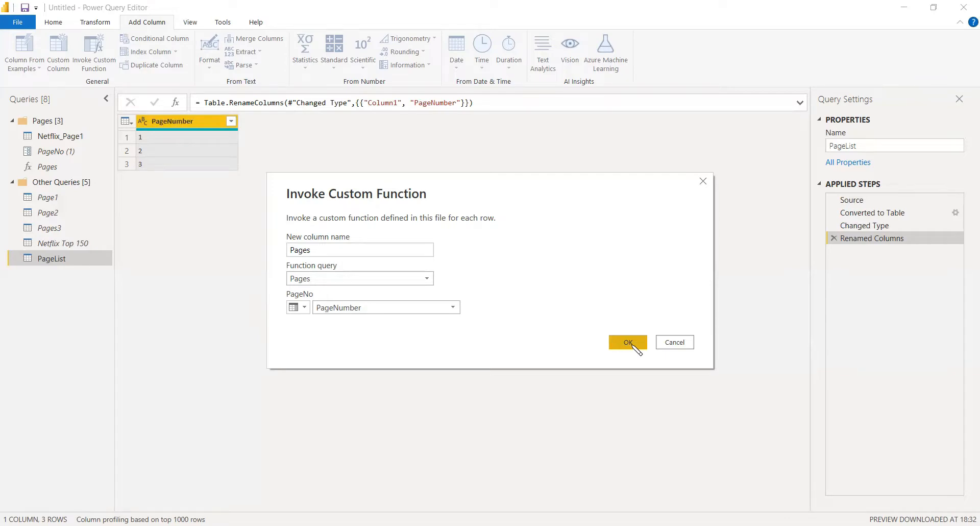
{"action": "left_click", "coordinate": [629, 342]}
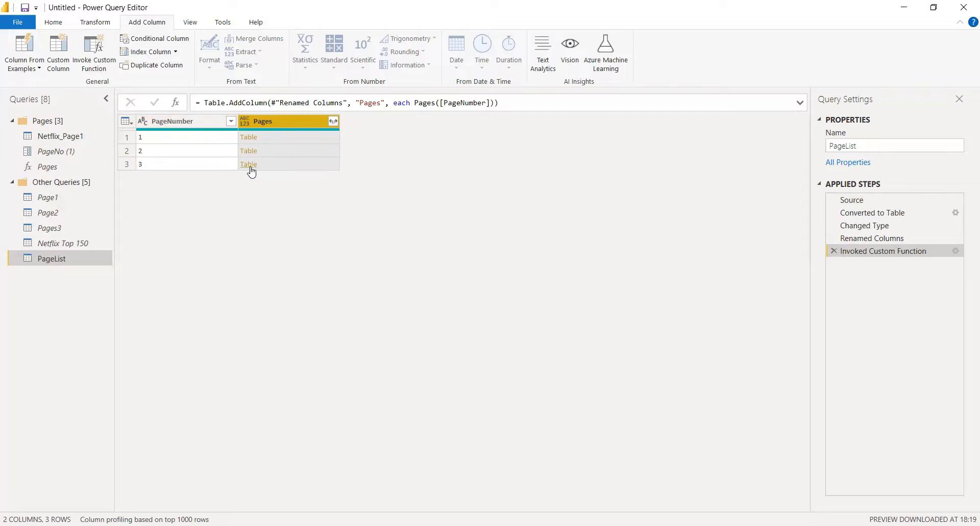
{"action": "left_click", "coordinate": [328, 168]}
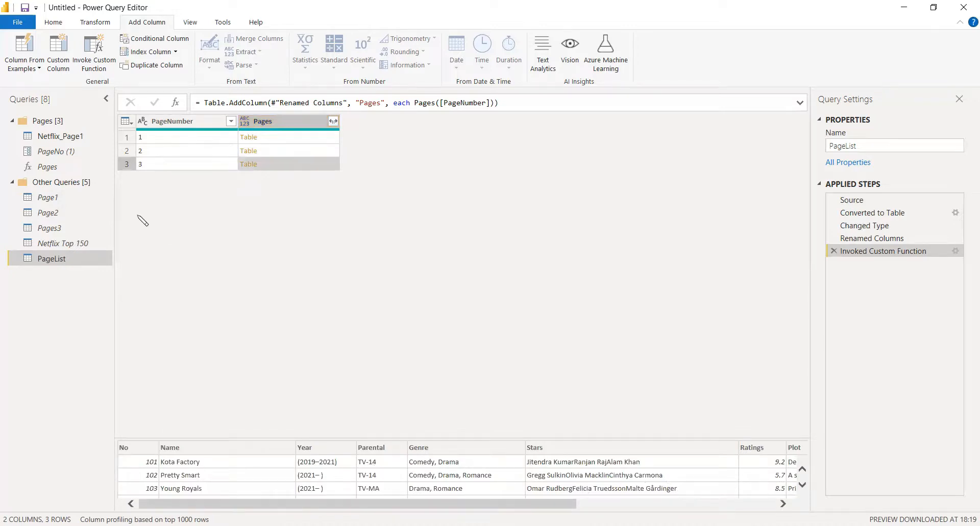
Remove the PageNumber column and expand all columns of the Pages tables, using the original column name as prefix.
{"action": "left_click", "coordinate": [169, 123]}
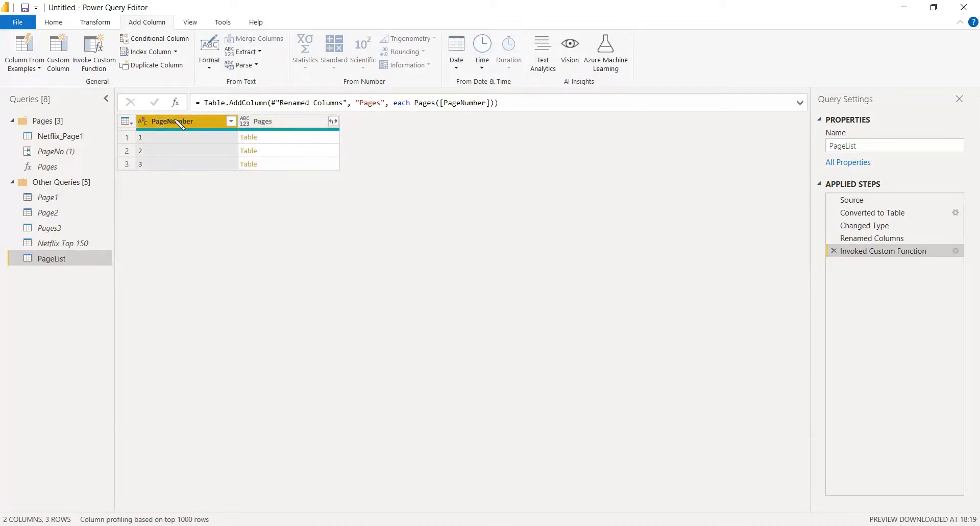
{"action": "right_click", "coordinate": [175, 120]}
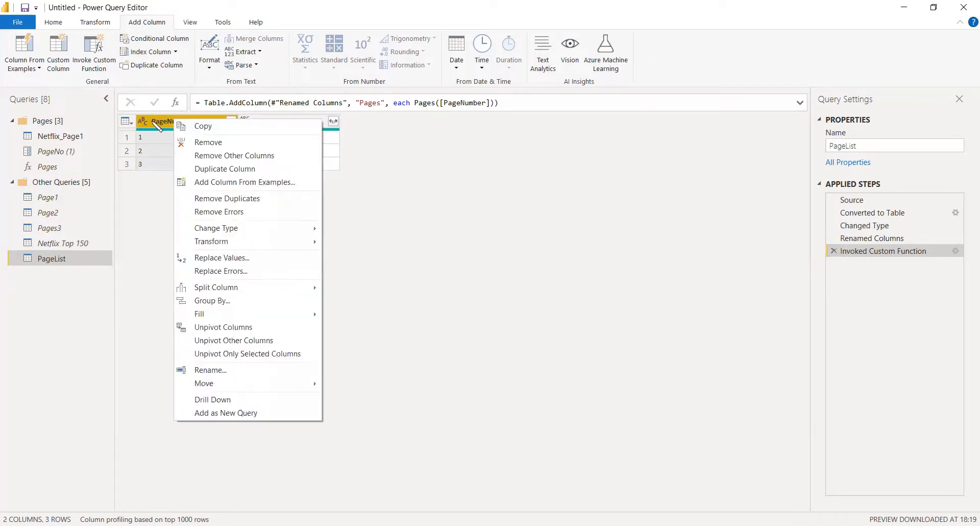
{"action": "left_click", "coordinate": [153, 122]}
{"action": "right_click", "coordinate": [170, 121]}
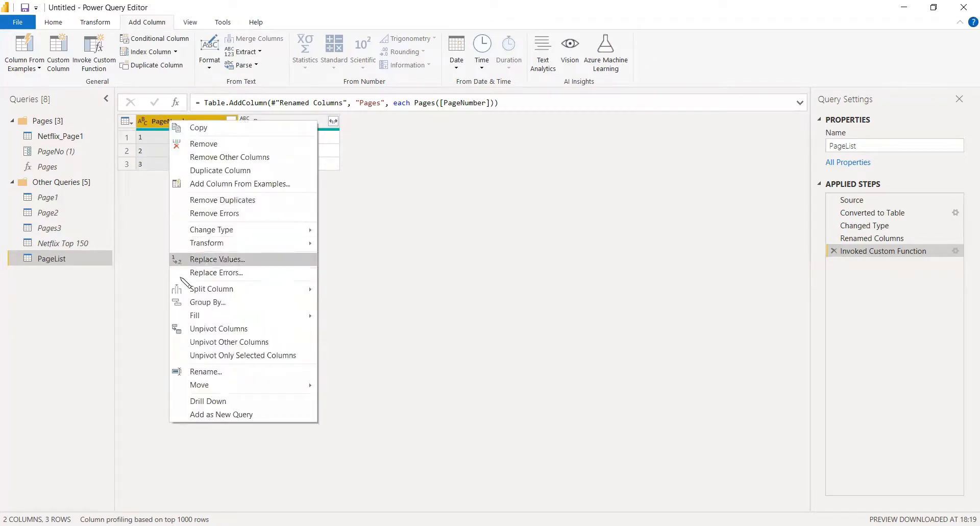
{"action": "left_click", "coordinate": [194, 144]}
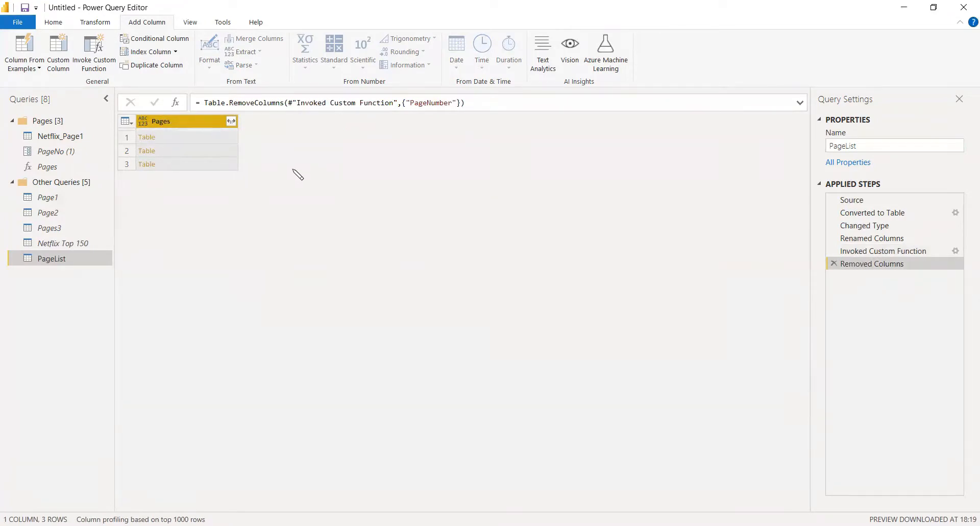
{"action": "left_click", "coordinate": [232, 121]}
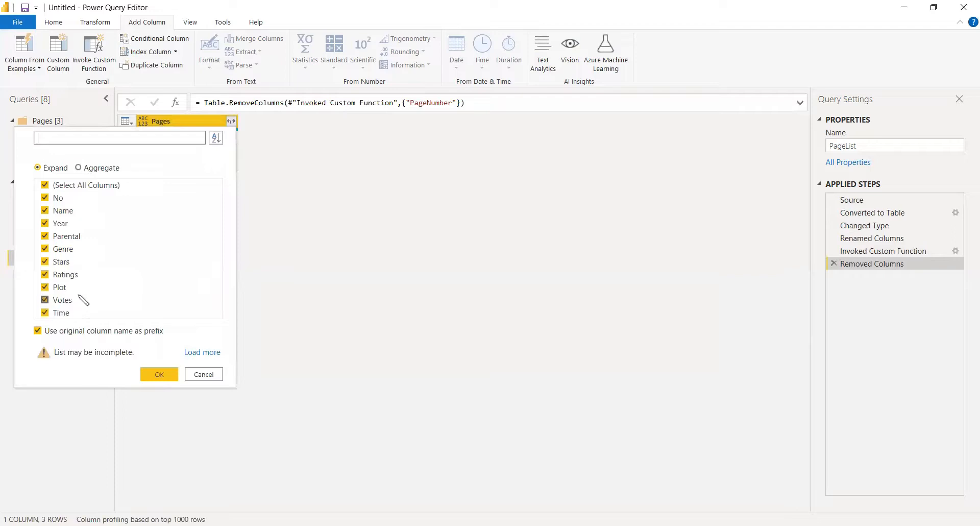
{"action": "left_click", "coordinate": [159, 374]}
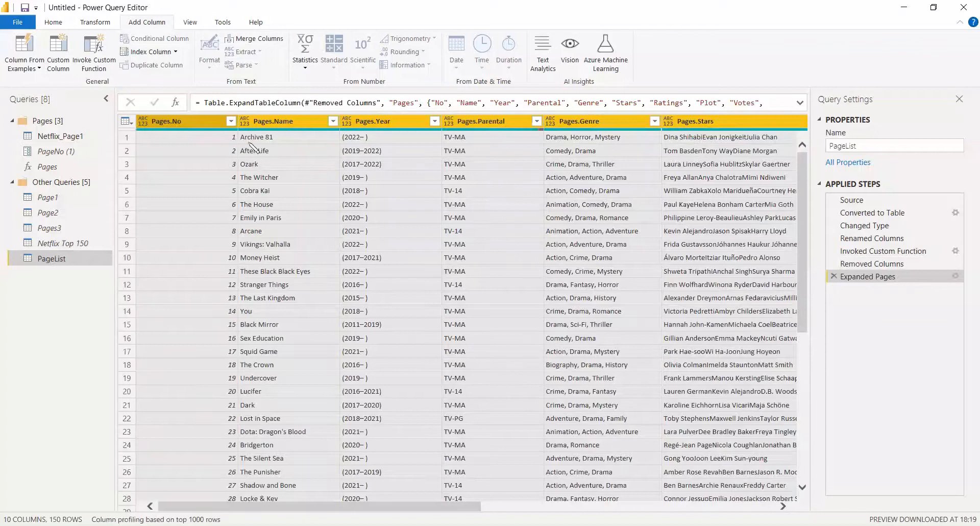
Examine the expanded PageList rows from first to last to check that all three pages were combined.
{"action": "scroll", "coordinate": [271, 301], "scroll_direction": "down", "scroll_amount": 2}
{"action": "scroll", "coordinate": [276, 307], "scroll_direction": "down", "scroll_amount": 7}
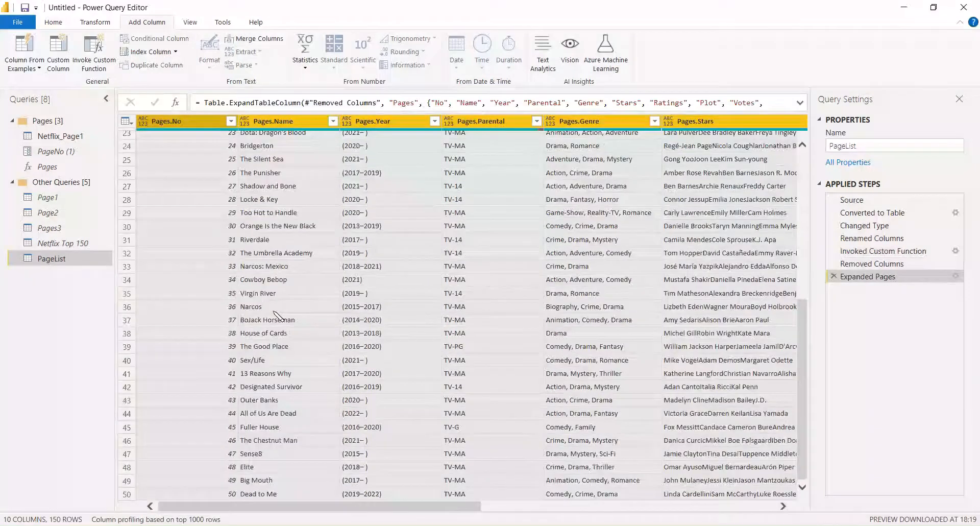
{"action": "scroll", "coordinate": [275, 314], "scroll_direction": "down", "scroll_amount": 8}
{"action": "scroll", "coordinate": [234, 235], "scroll_direction": "down", "scroll_amount": 8}
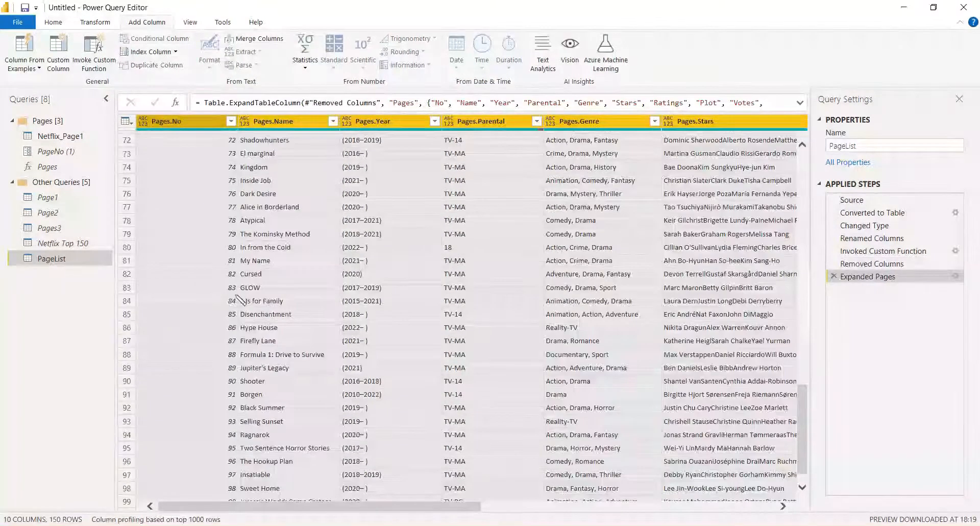
{"action": "scroll", "coordinate": [242, 306], "scroll_direction": "down", "scroll_amount": 15}
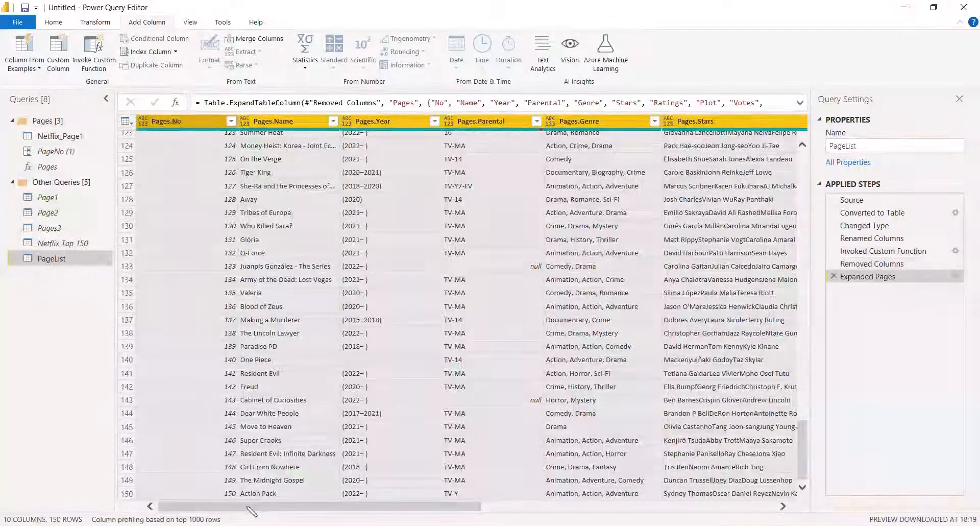
{"action": "left_click", "coordinate": [200, 334]}
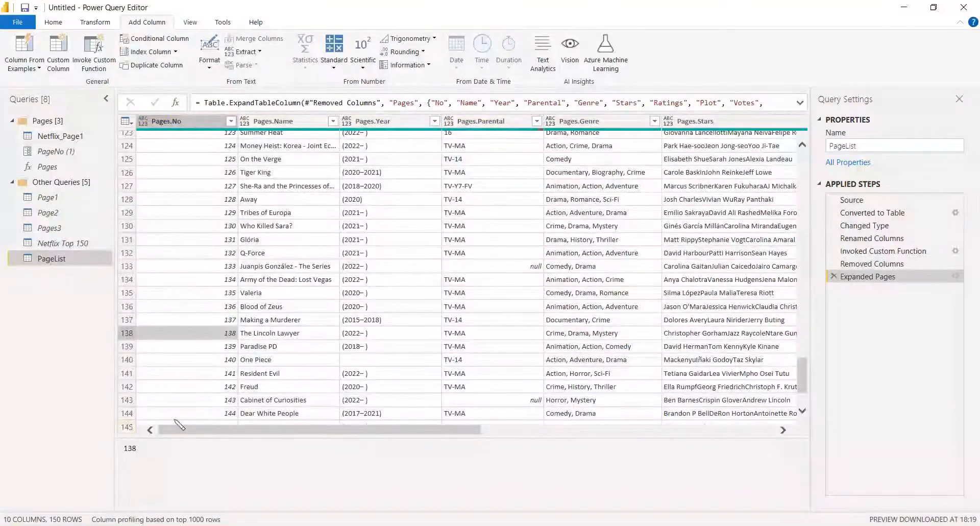
{"action": "scroll", "coordinate": [381, 341], "scroll_direction": "up", "scroll_amount": 20}
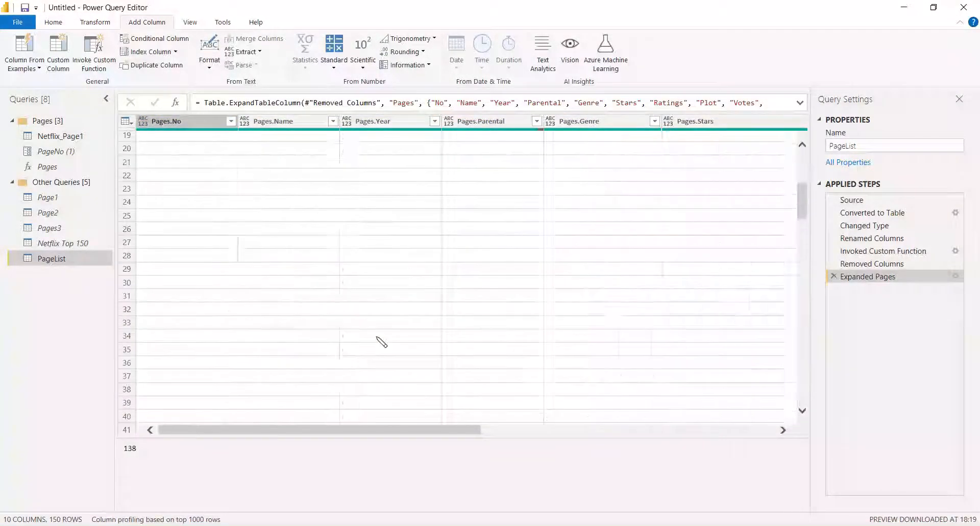
{"action": "scroll", "coordinate": [381, 341], "scroll_direction": "up", "scroll_amount": 5}
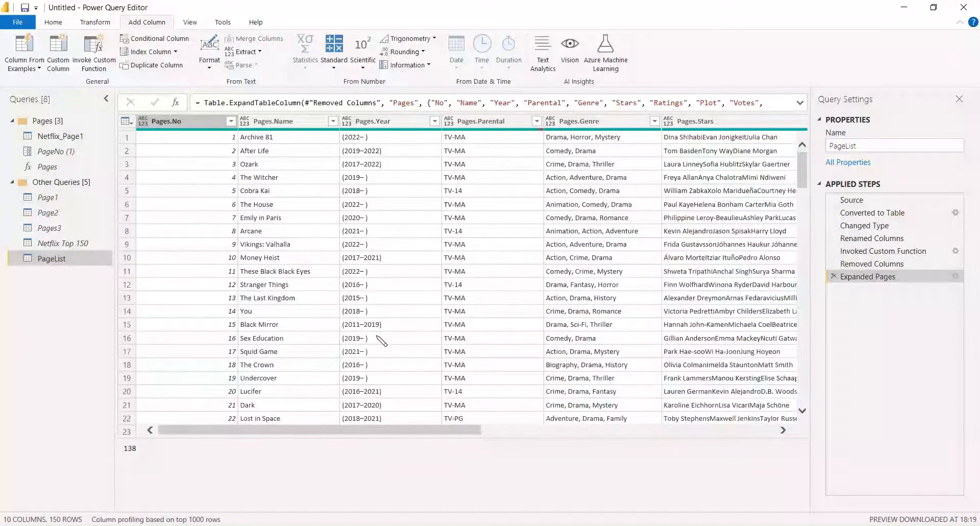
{"action": "left_click_drag", "start_coordinate": [803, 439], "coordinate": [807, 477]}
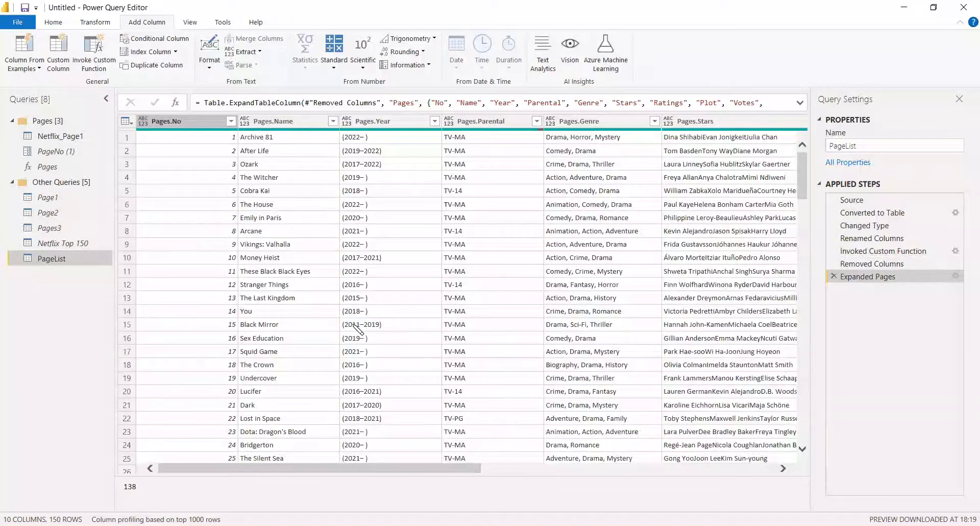
Close and apply the queries, and show the fields of the loaded PageList table in the report.
{"action": "left_click", "coordinate": [53, 23]}
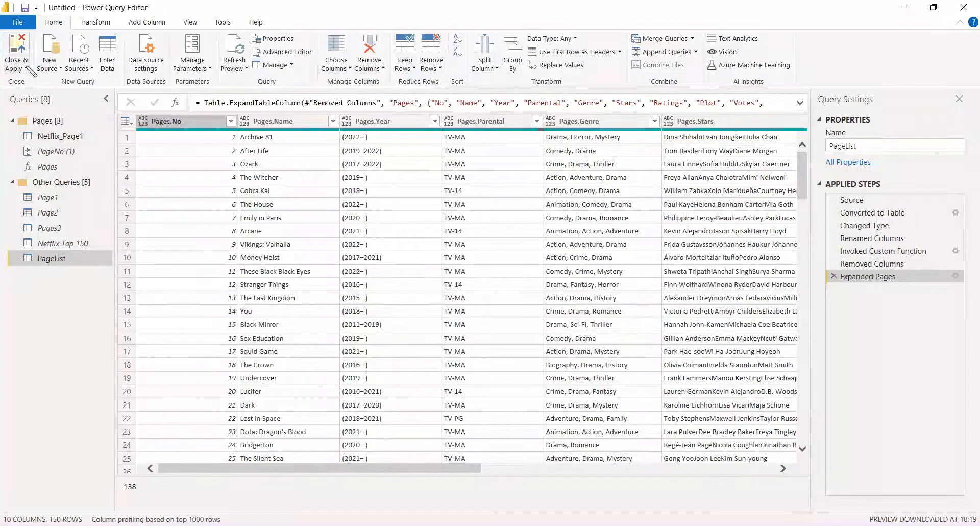
{"action": "left_click", "coordinate": [25, 69]}
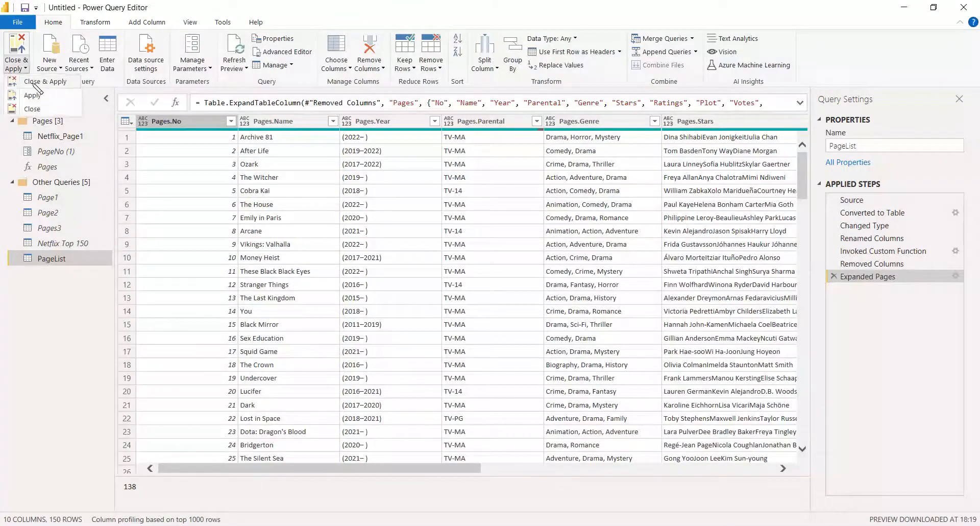
{"action": "left_click", "coordinate": [34, 82]}
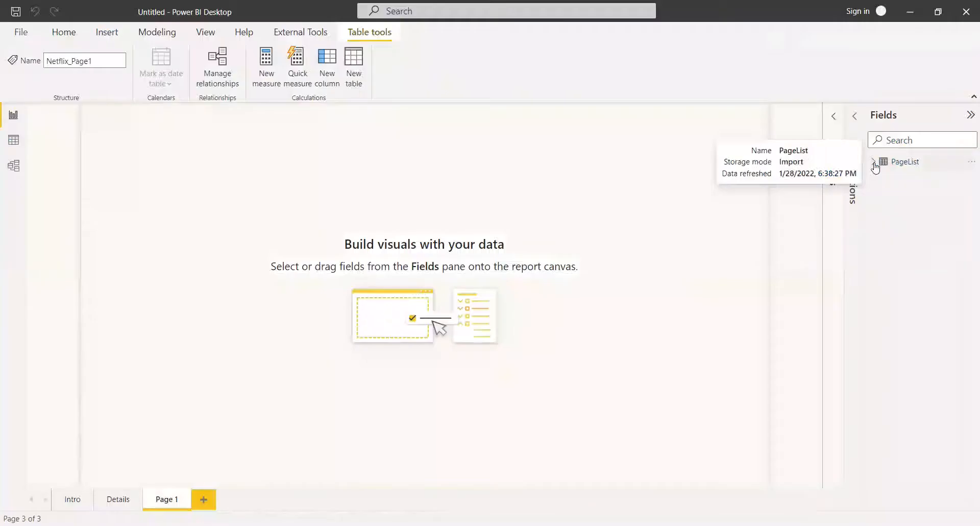
{"action": "left_click", "coordinate": [874, 162]}
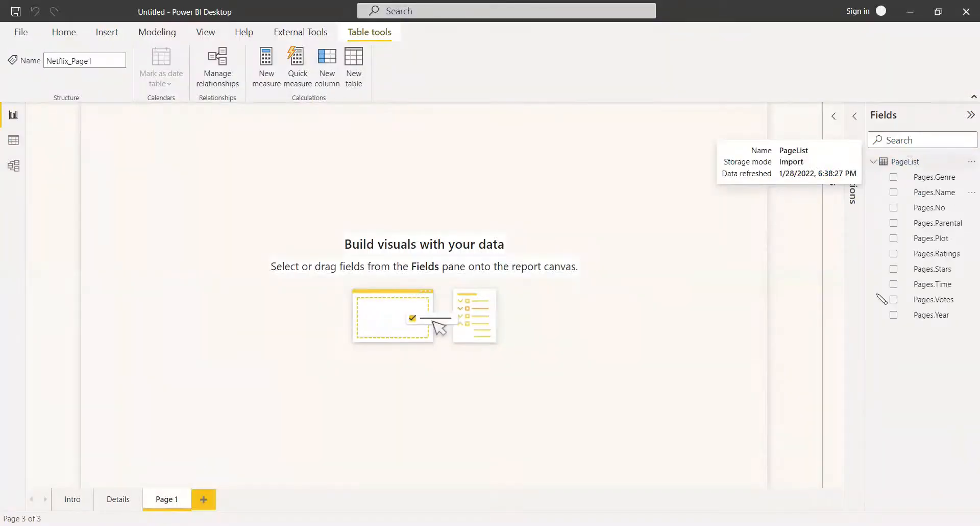
{"action": "left_click", "coordinate": [874, 162]}
{"action": "left_click", "coordinate": [874, 162]}
Add a stacked column chart to the middle of the report page, showing the count of Pages.No by Pages.Parental.
{"action": "left_click", "coordinate": [855, 117]}
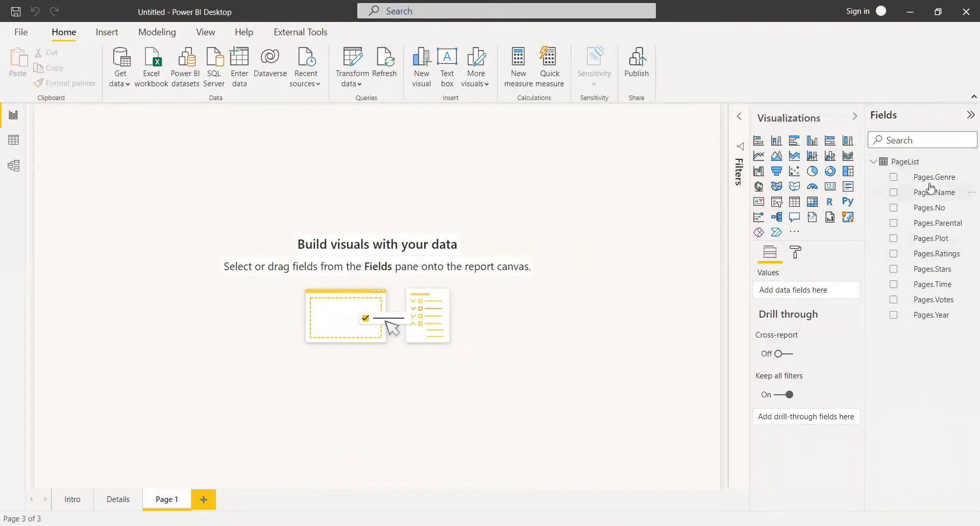
{"action": "left_click", "coordinate": [776, 140]}
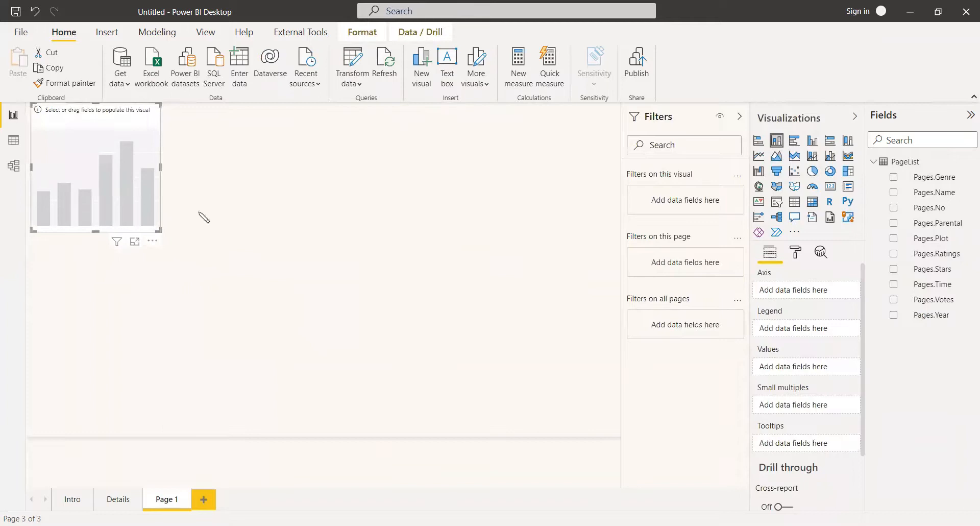
{"action": "left_click_drag", "start_coordinate": [130, 181], "coordinate": [380, 267]}
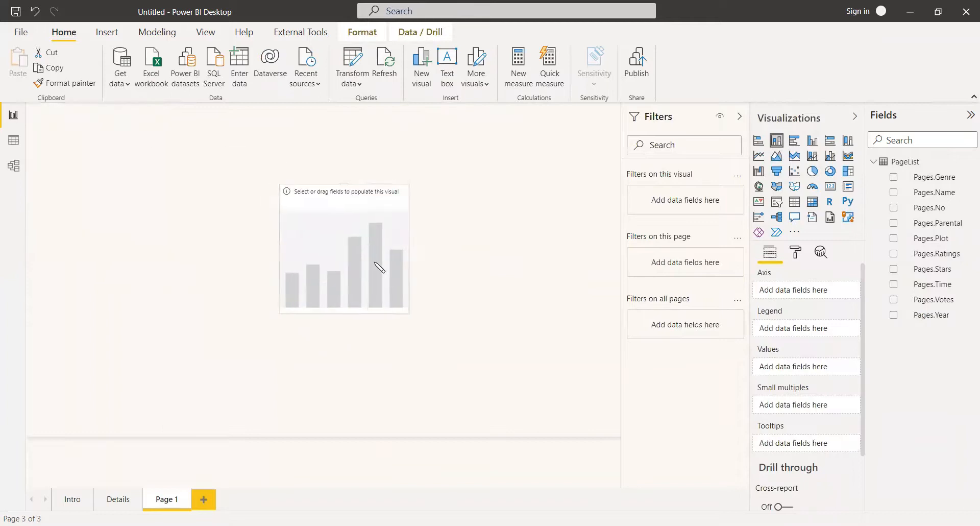
{"action": "left_click", "coordinate": [893, 223]}
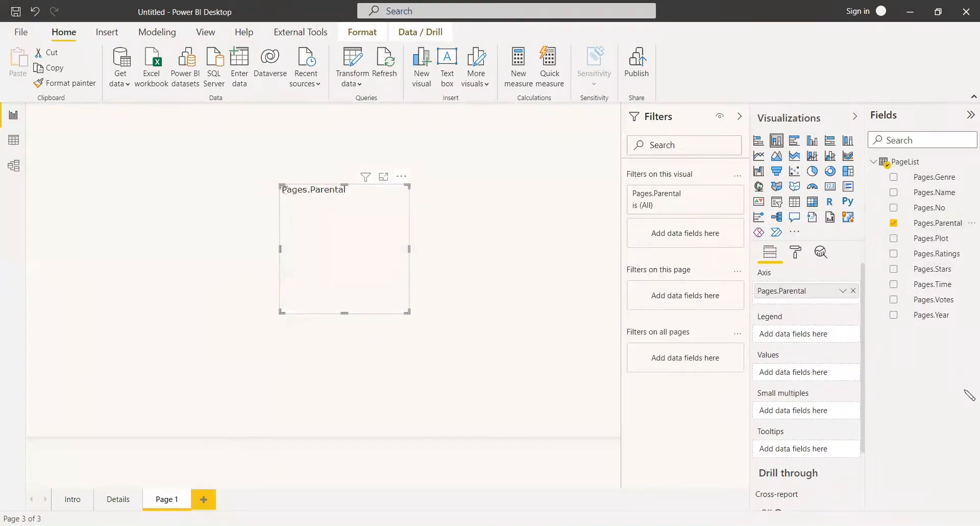
{"action": "left_click", "coordinate": [894, 207]}
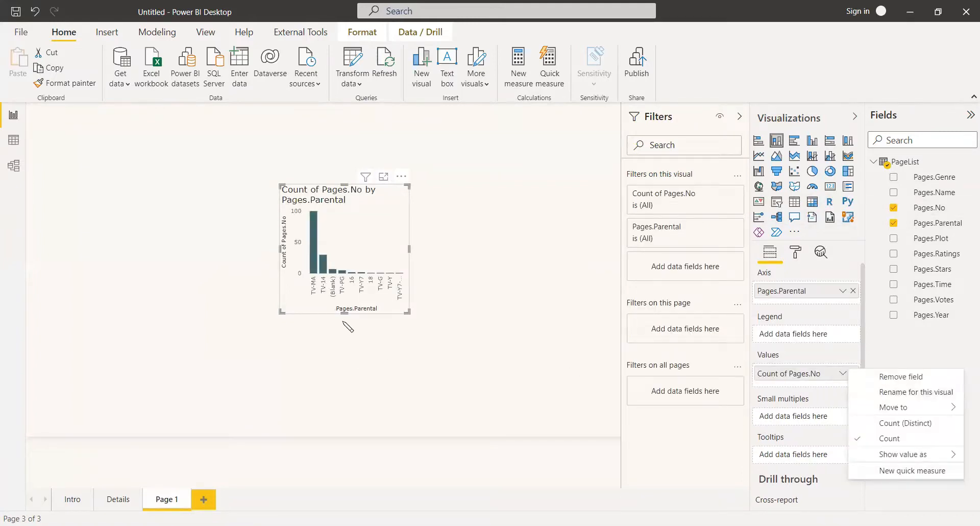
Widen the column chart on both sides and turn on its data labels.
{"action": "left_click", "coordinate": [409, 313]}
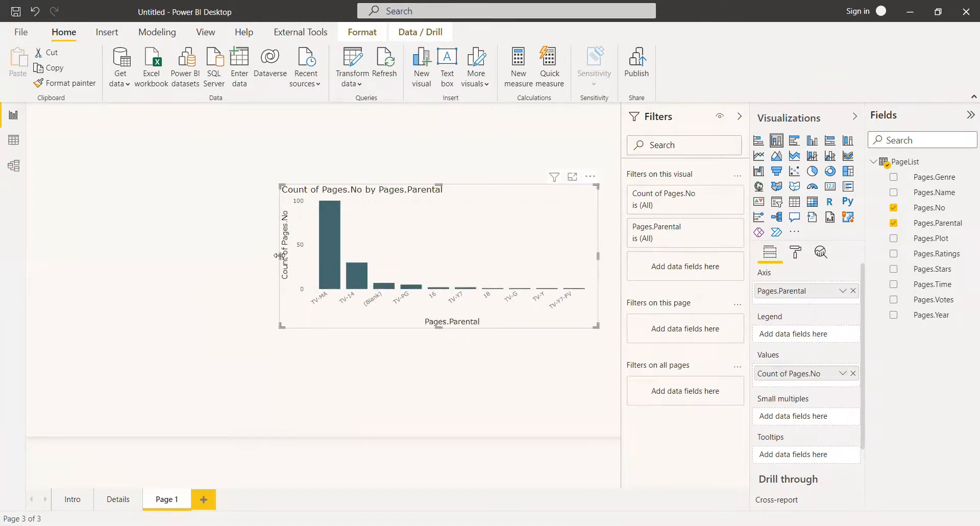
{"action": "left_click_drag", "start_coordinate": [279, 256], "coordinate": [162, 256]}
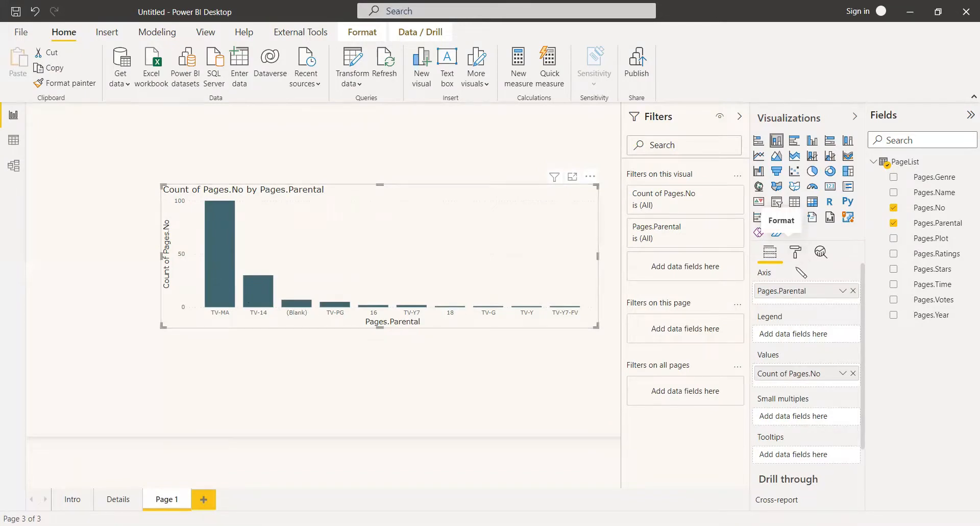
{"action": "left_click", "coordinate": [795, 252]}
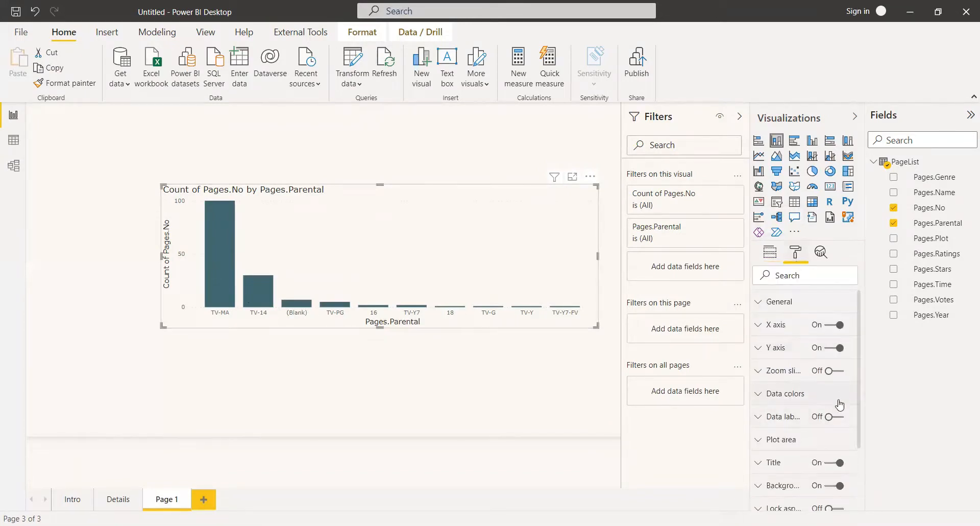
{"action": "left_click", "coordinate": [833, 417]}
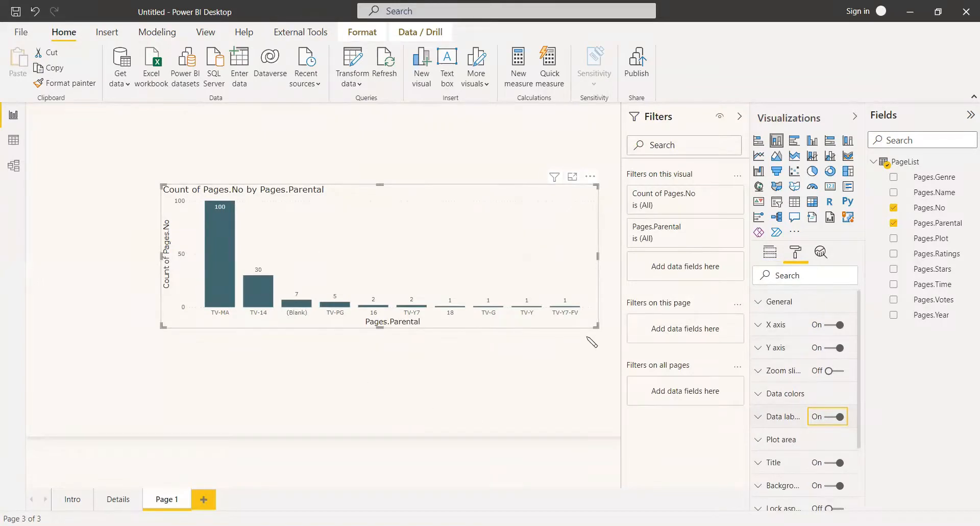
{"action": "left_click", "coordinate": [495, 348]}
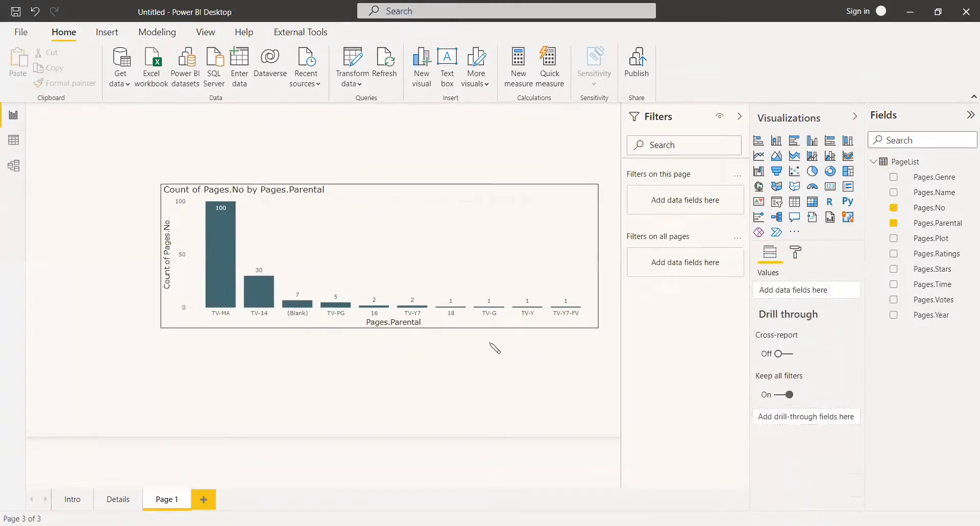
Add a card showing the count of Pages.No and place it below the left part of the column chart.
{"action": "left_click", "coordinate": [831, 203]}
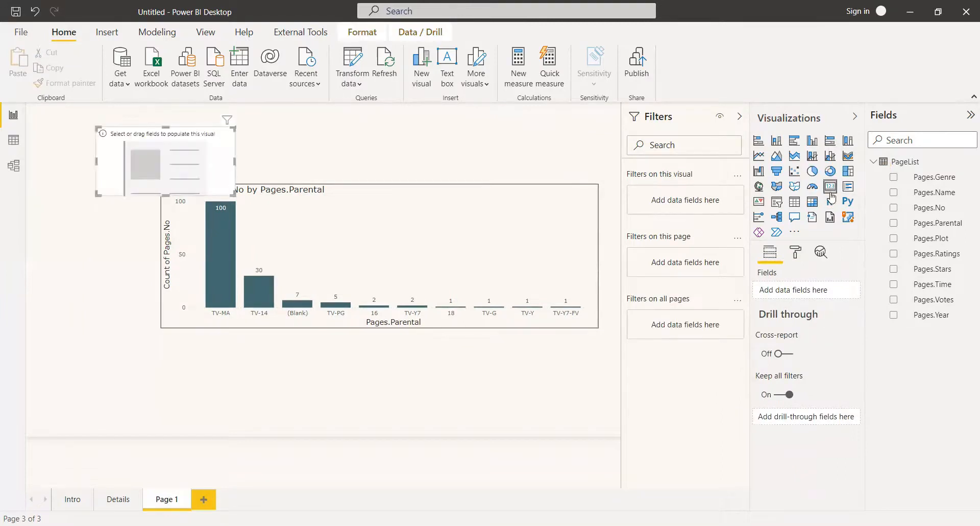
{"action": "left_click", "coordinate": [893, 208]}
{"action": "left_click", "coordinate": [841, 291]}
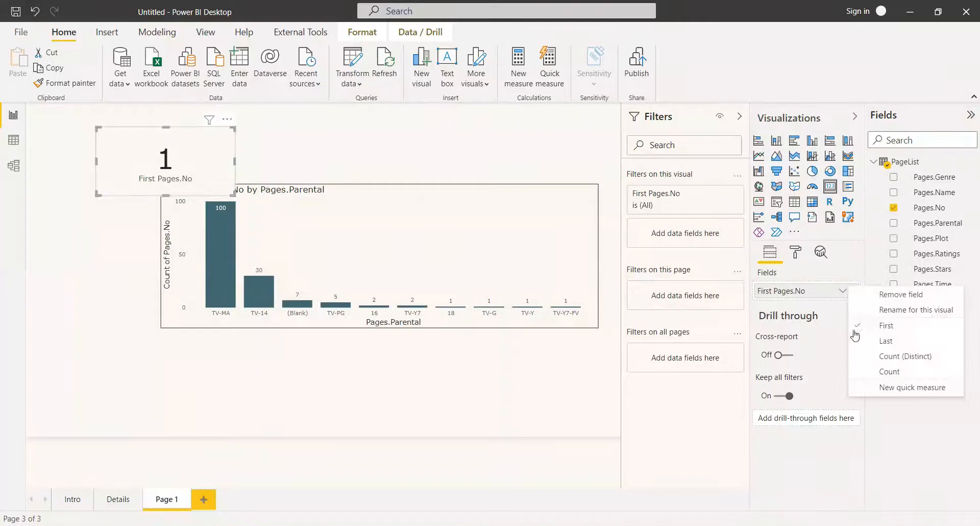
{"action": "left_click", "coordinate": [897, 377]}
{"action": "left_click_drag", "start_coordinate": [198, 168], "coordinate": [203, 388]}
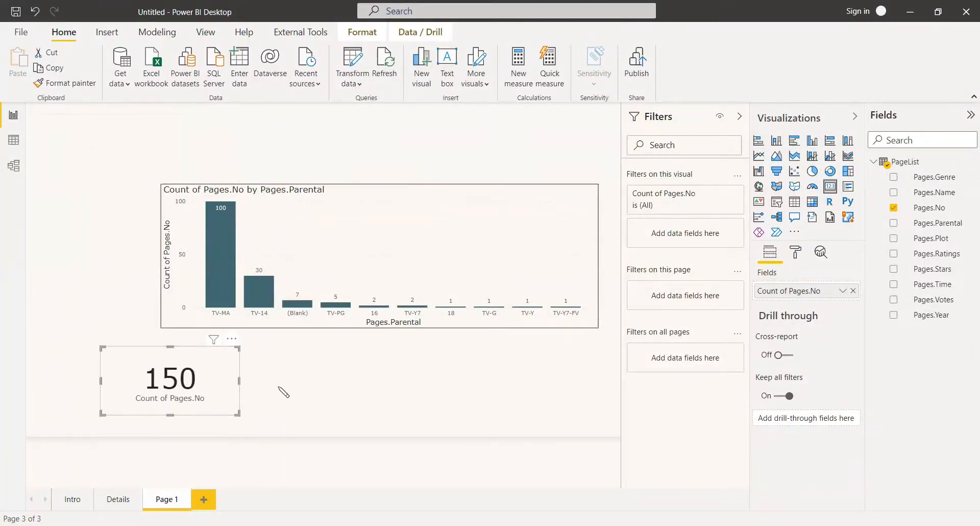
Turn on the border of the Pages.No count card and deselect it.
{"action": "left_click", "coordinate": [795, 252]}
{"action": "left_click", "coordinate": [838, 435]}
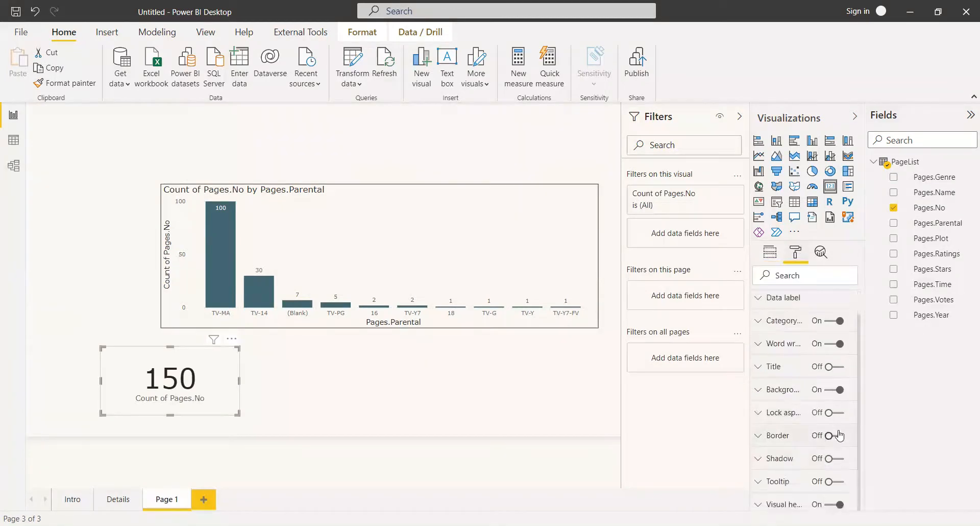
{"action": "left_click", "coordinate": [499, 406]}
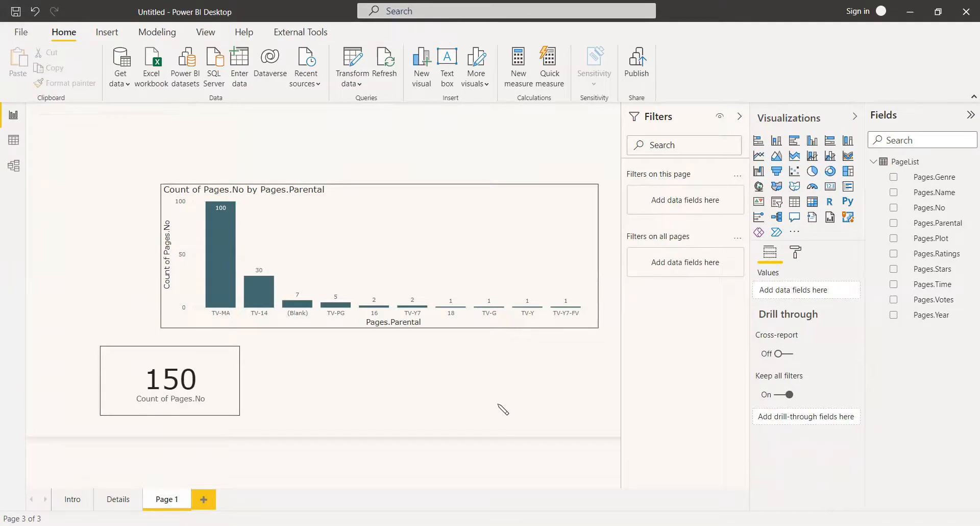